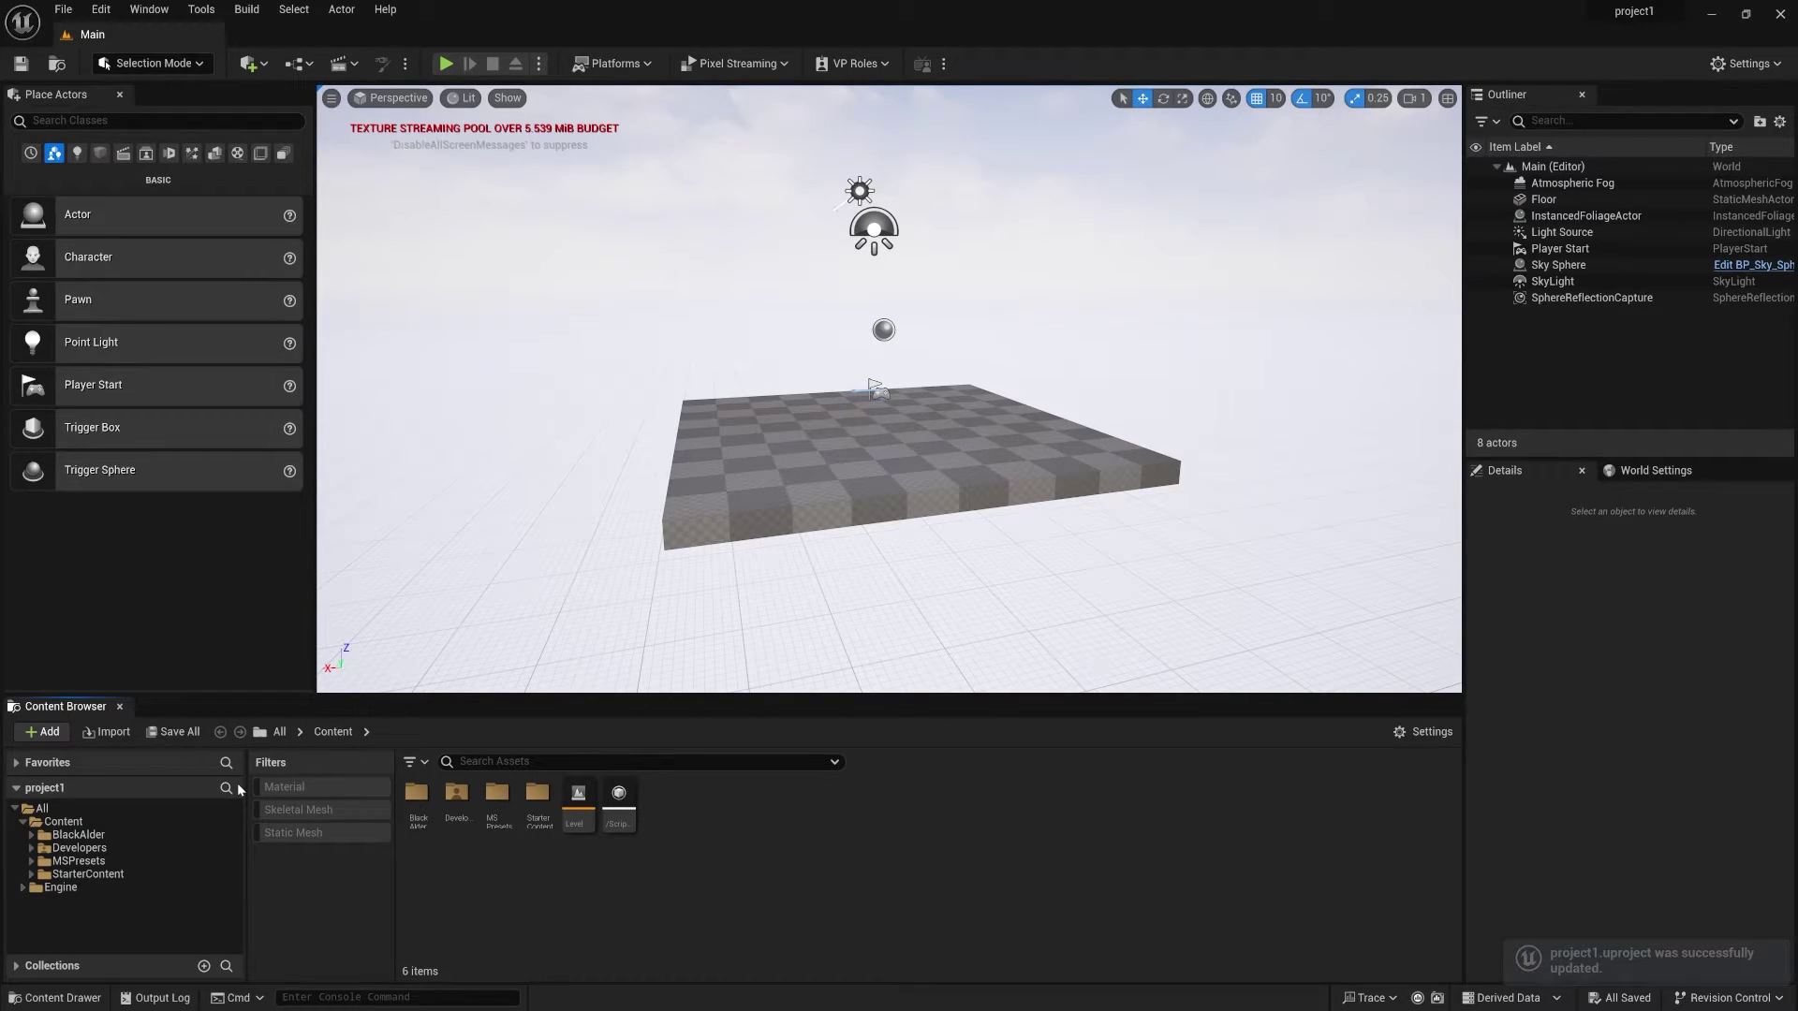
Create a new Empty Level, close the Place Actors panel, and show the Quick Add options
click(64, 9)
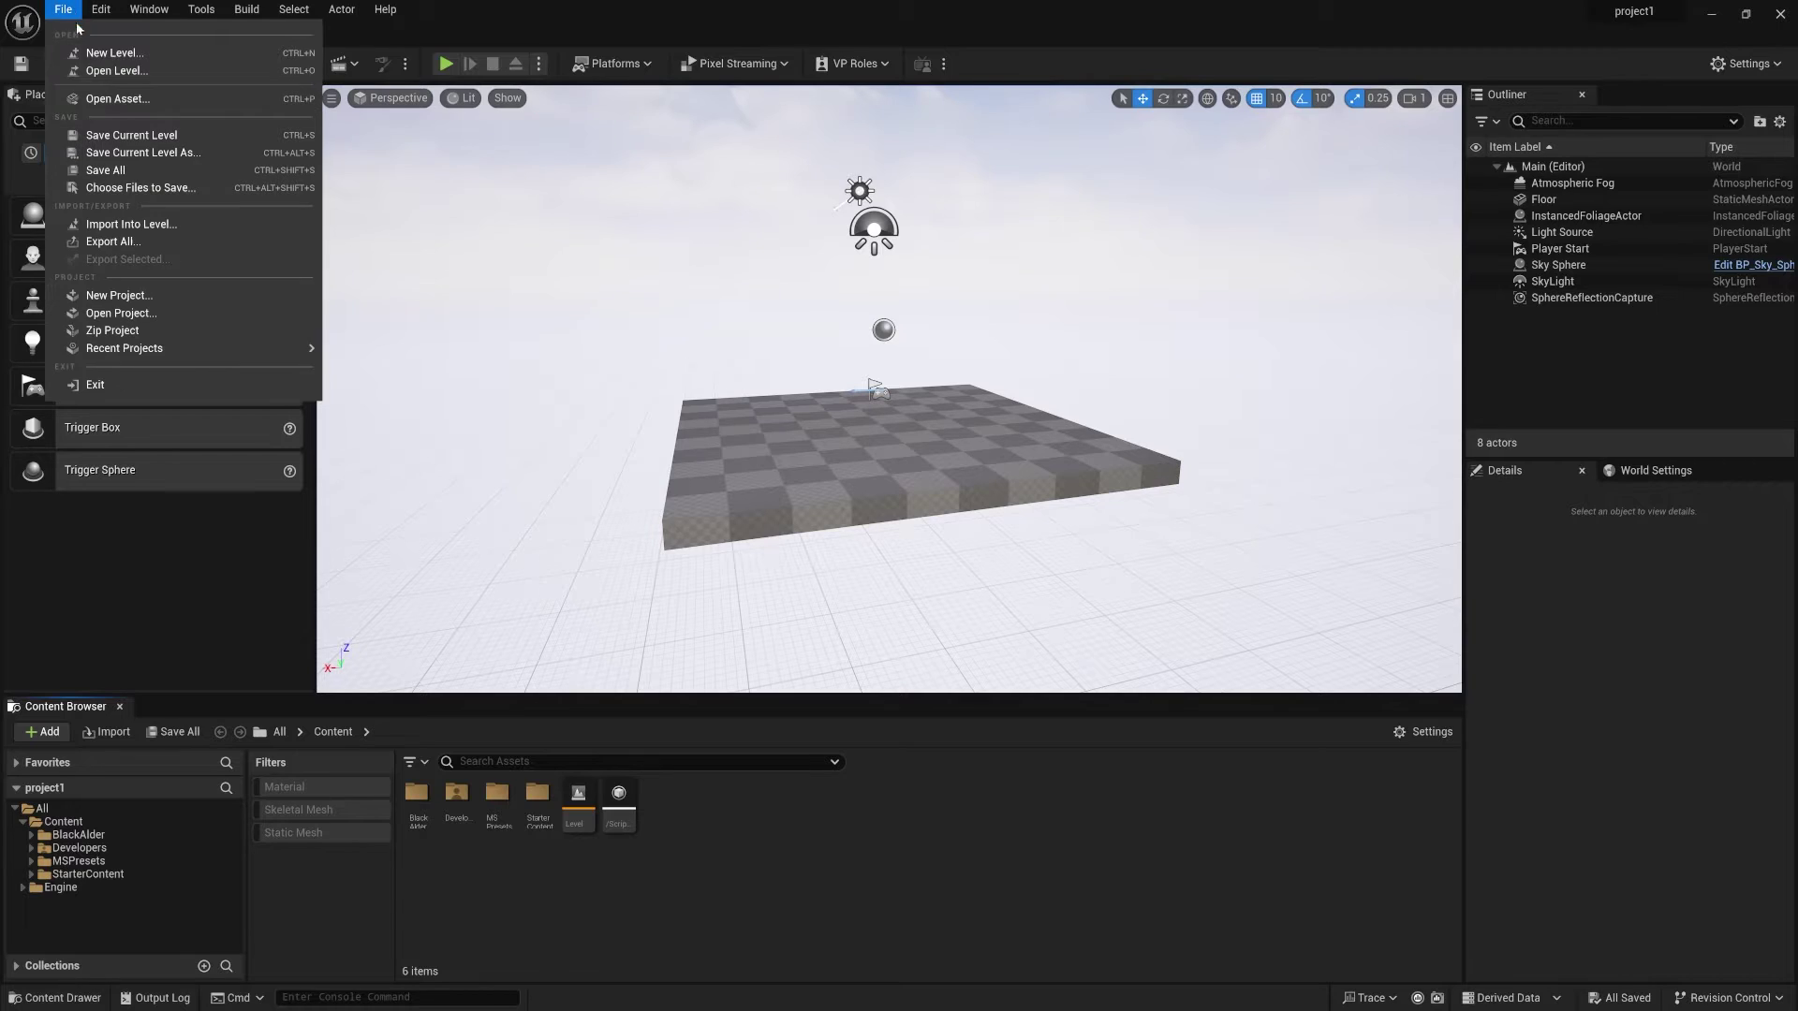
click(112, 53)
click(1004, 412)
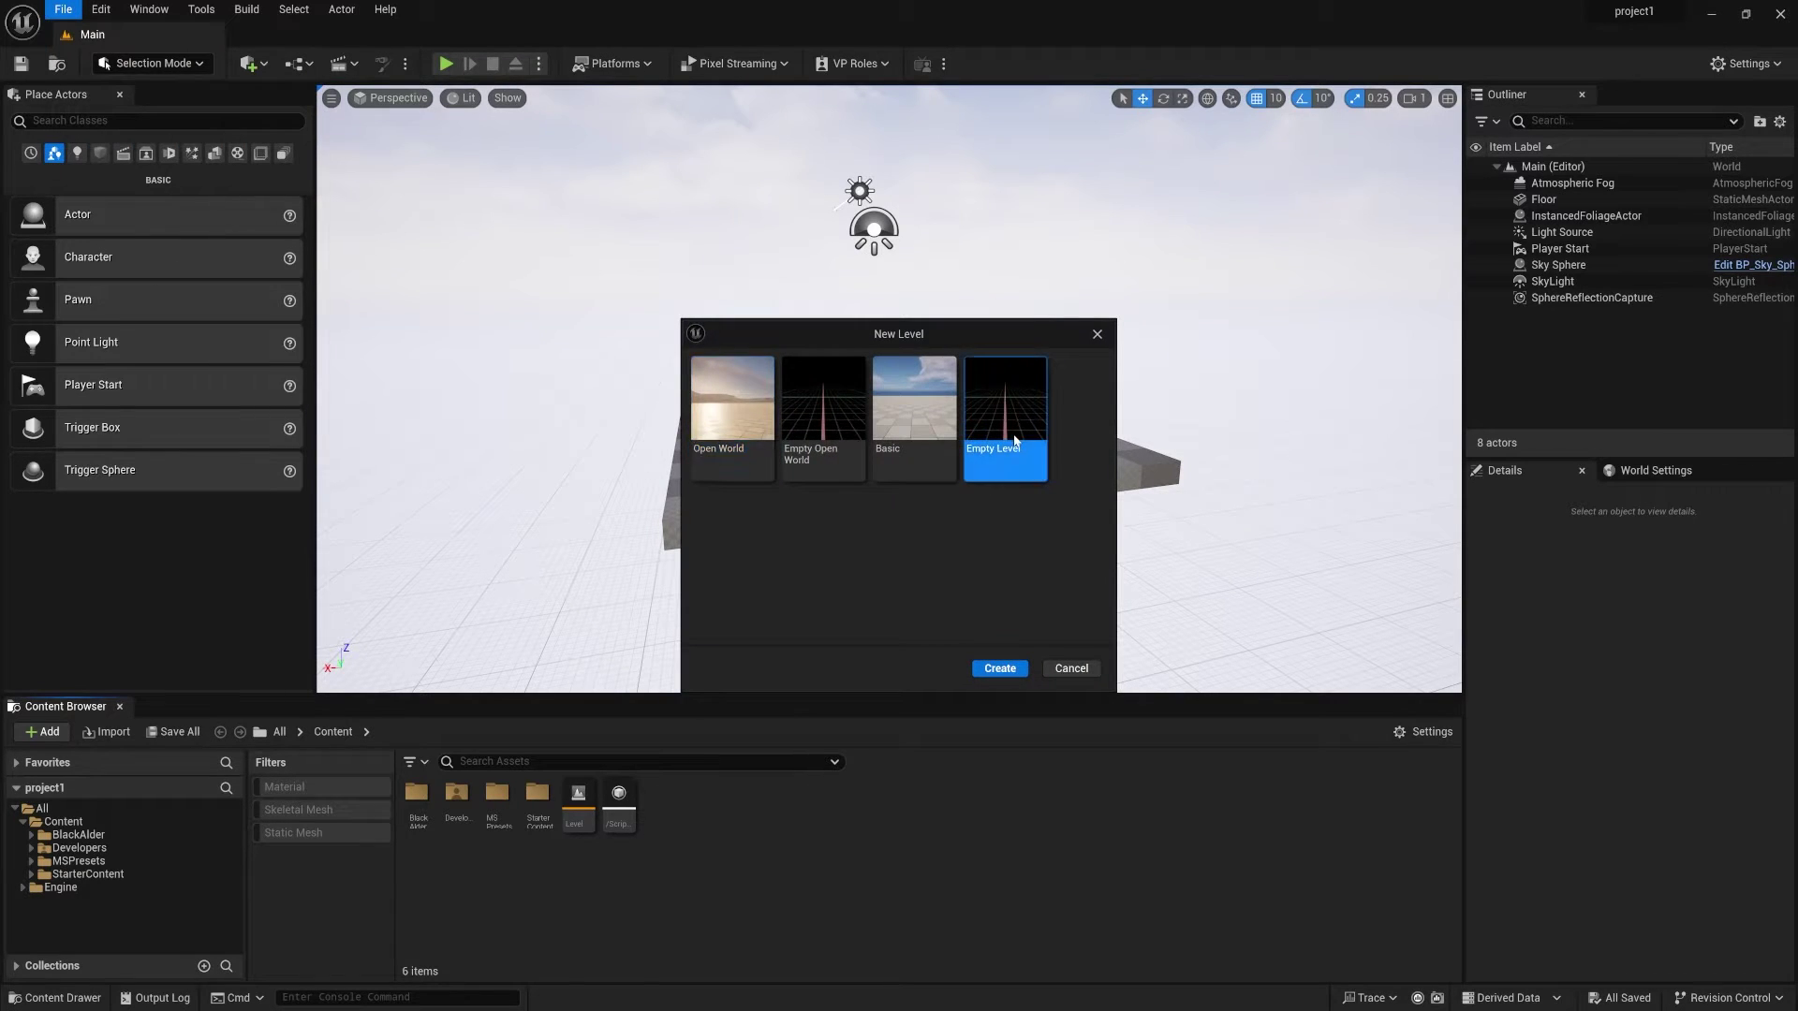
click(1007, 668)
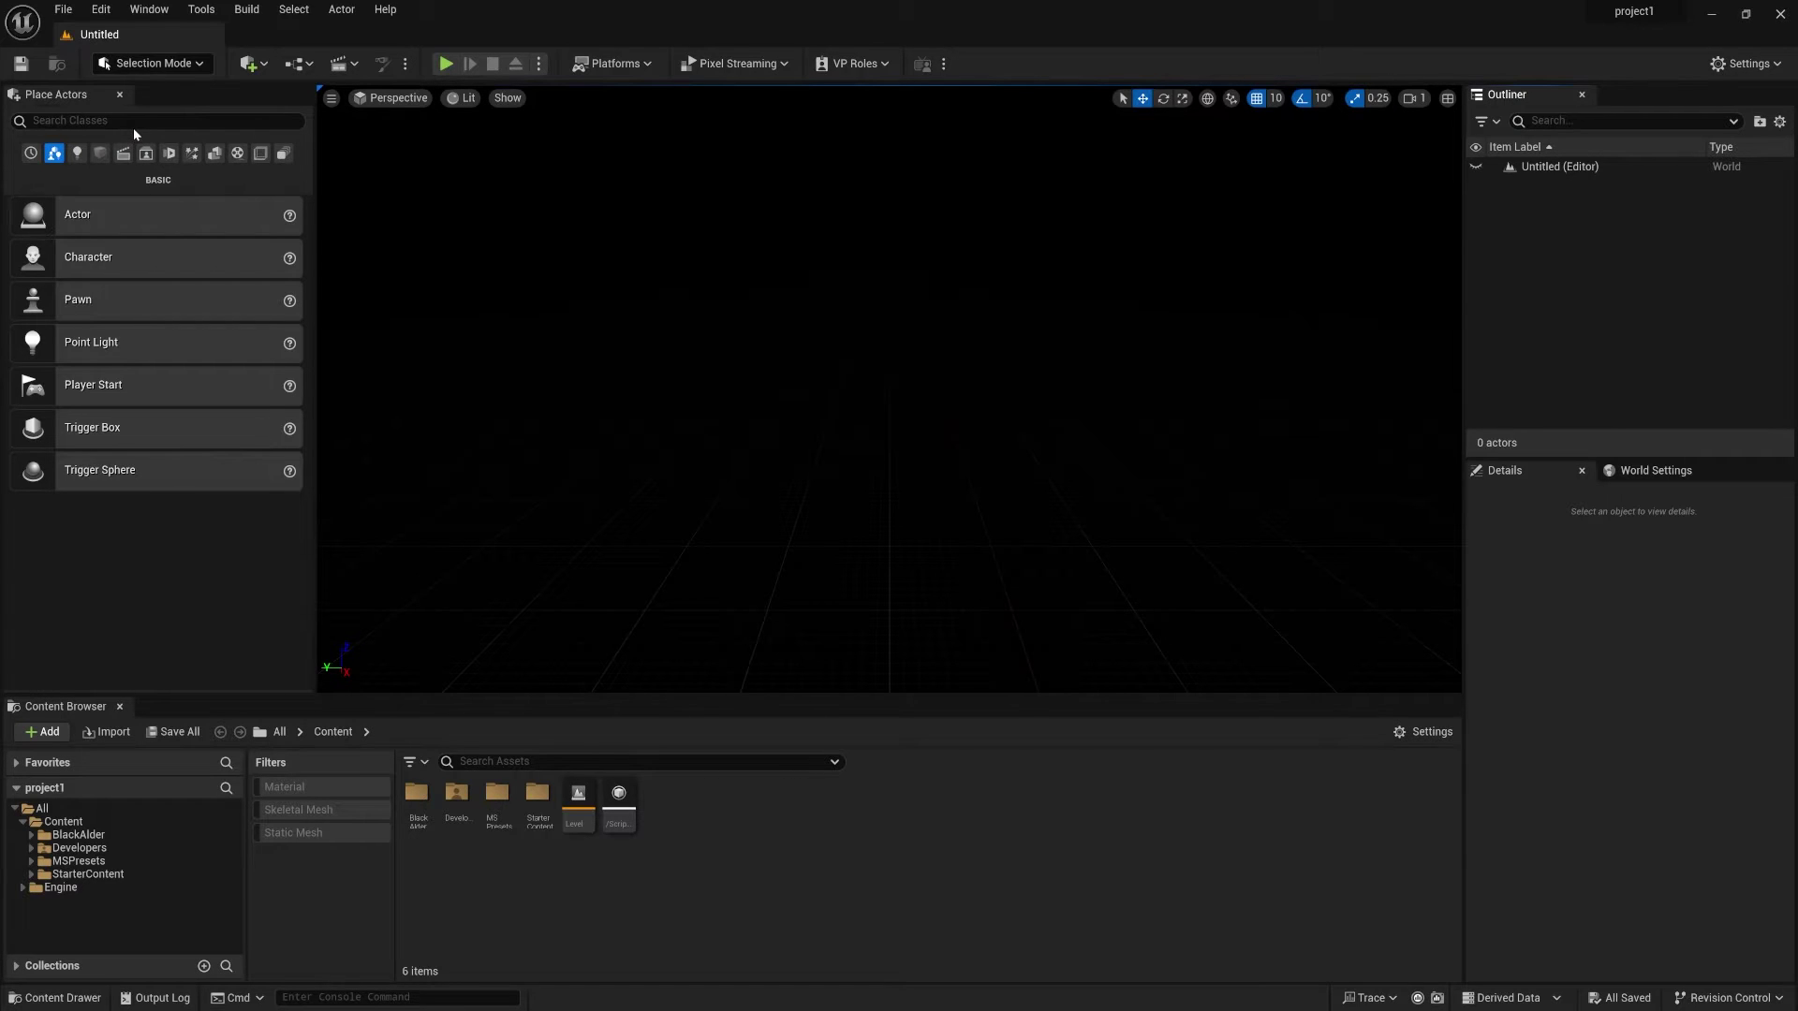
click(118, 94)
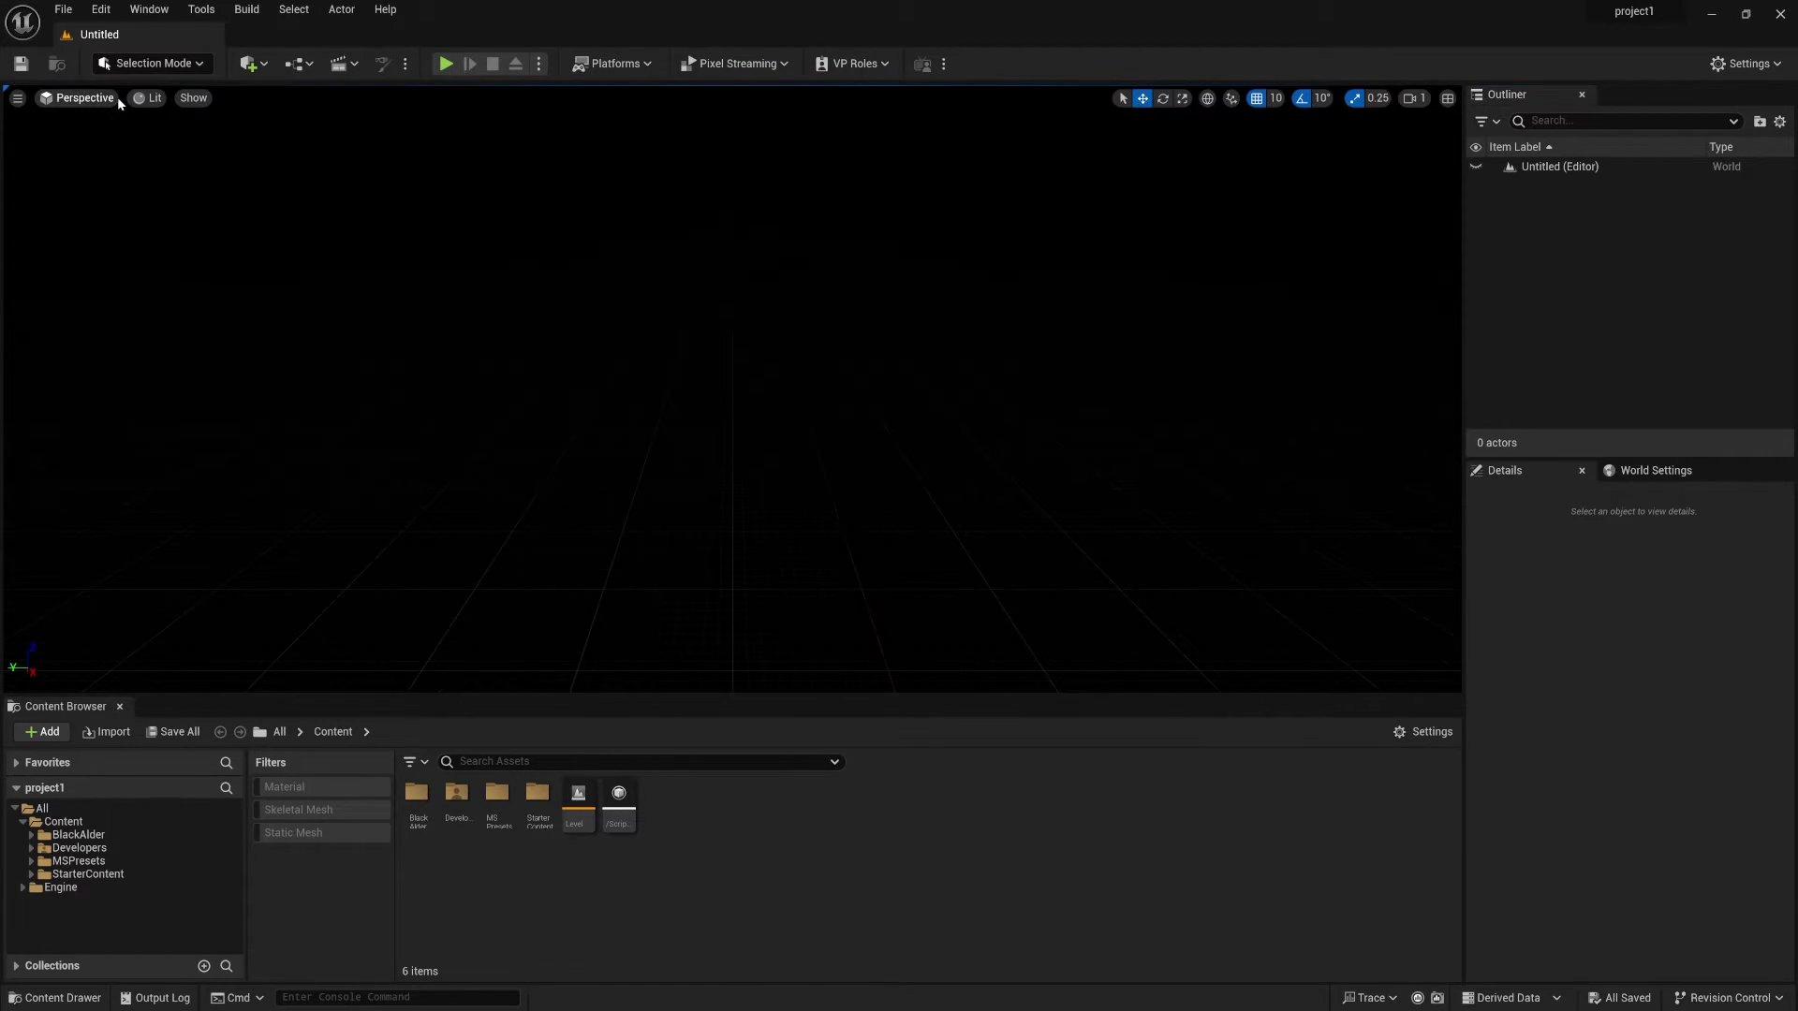
click(264, 65)
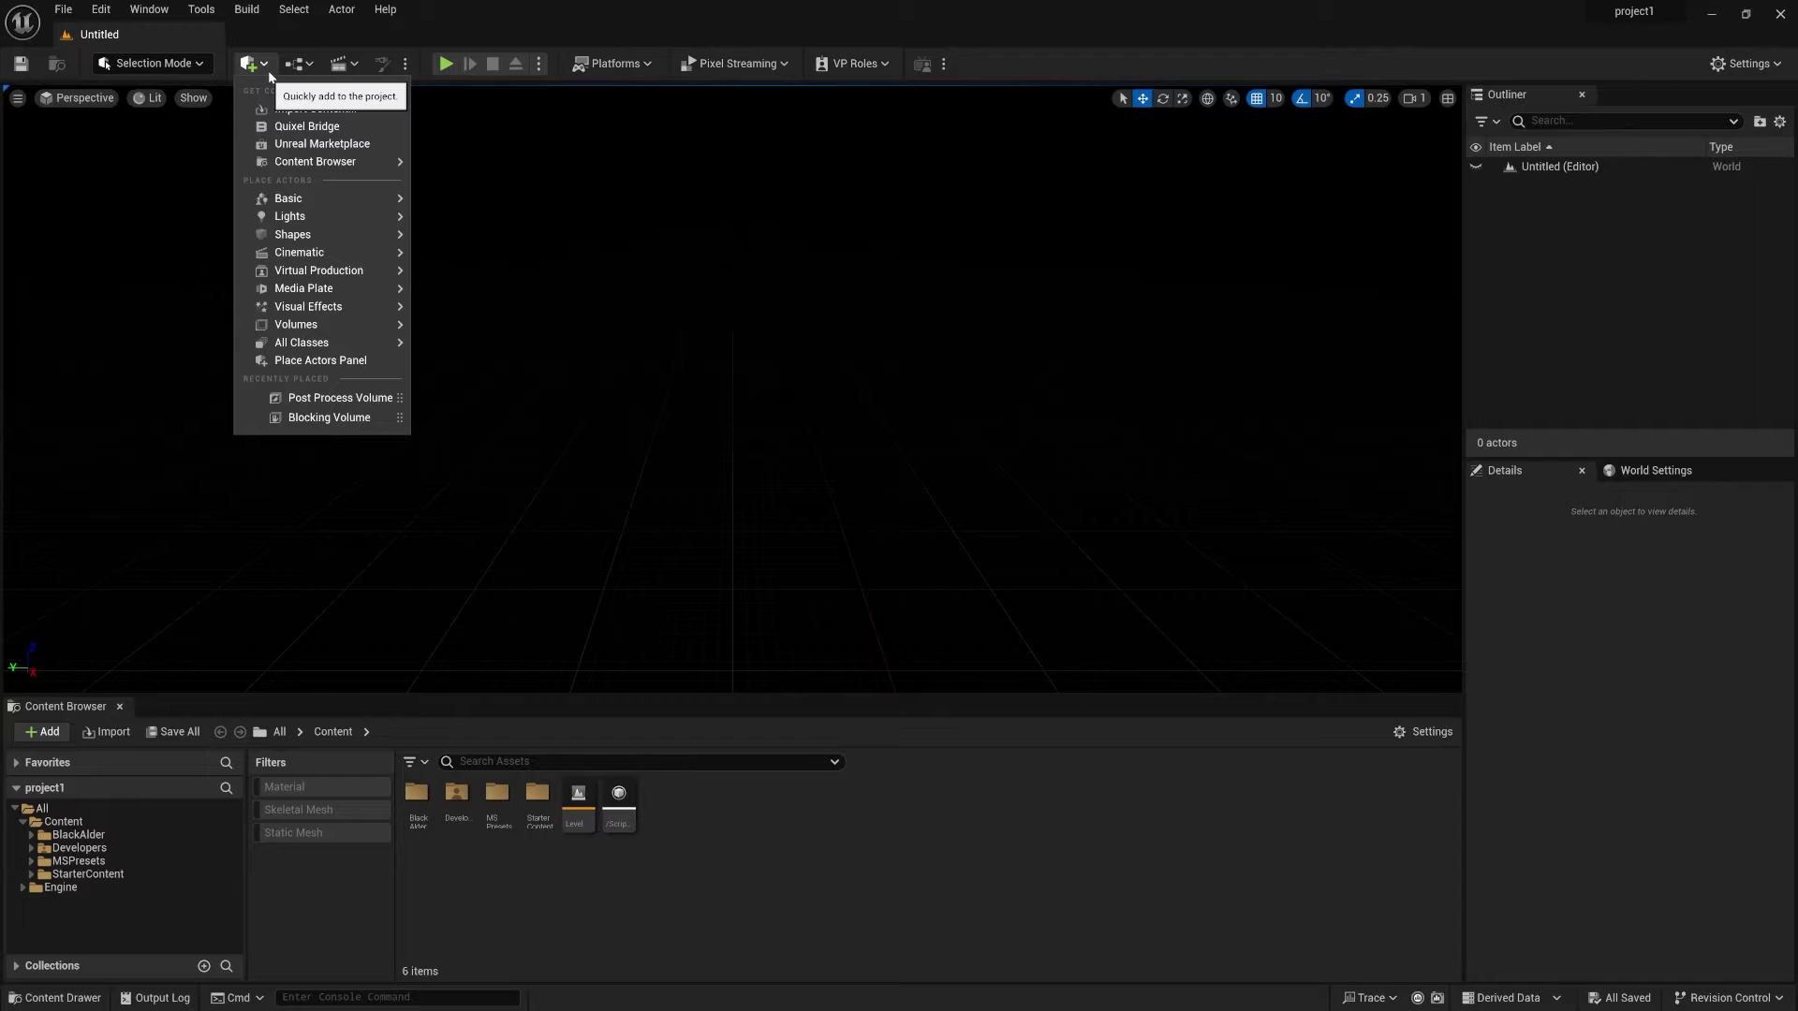
Open Quixel Bridge, browse the MetaHuman Presets, and view Hudson's preset details
click(309, 127)
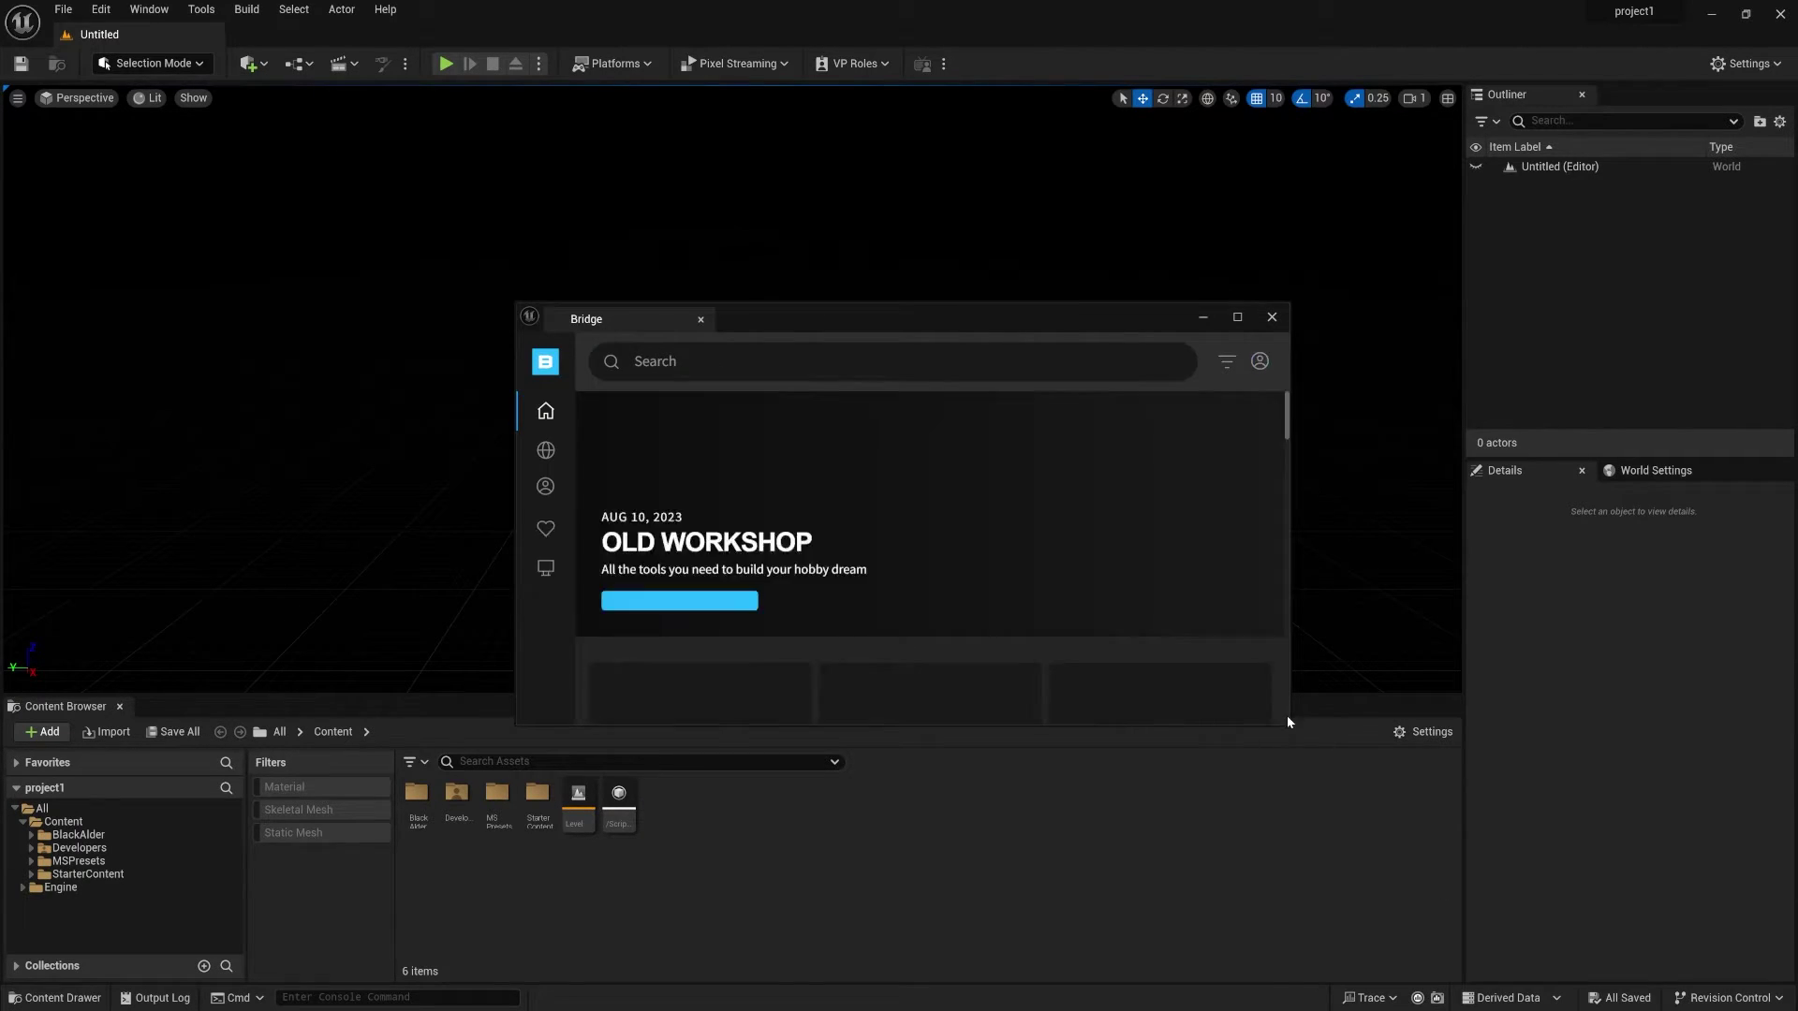
click(503, 388)
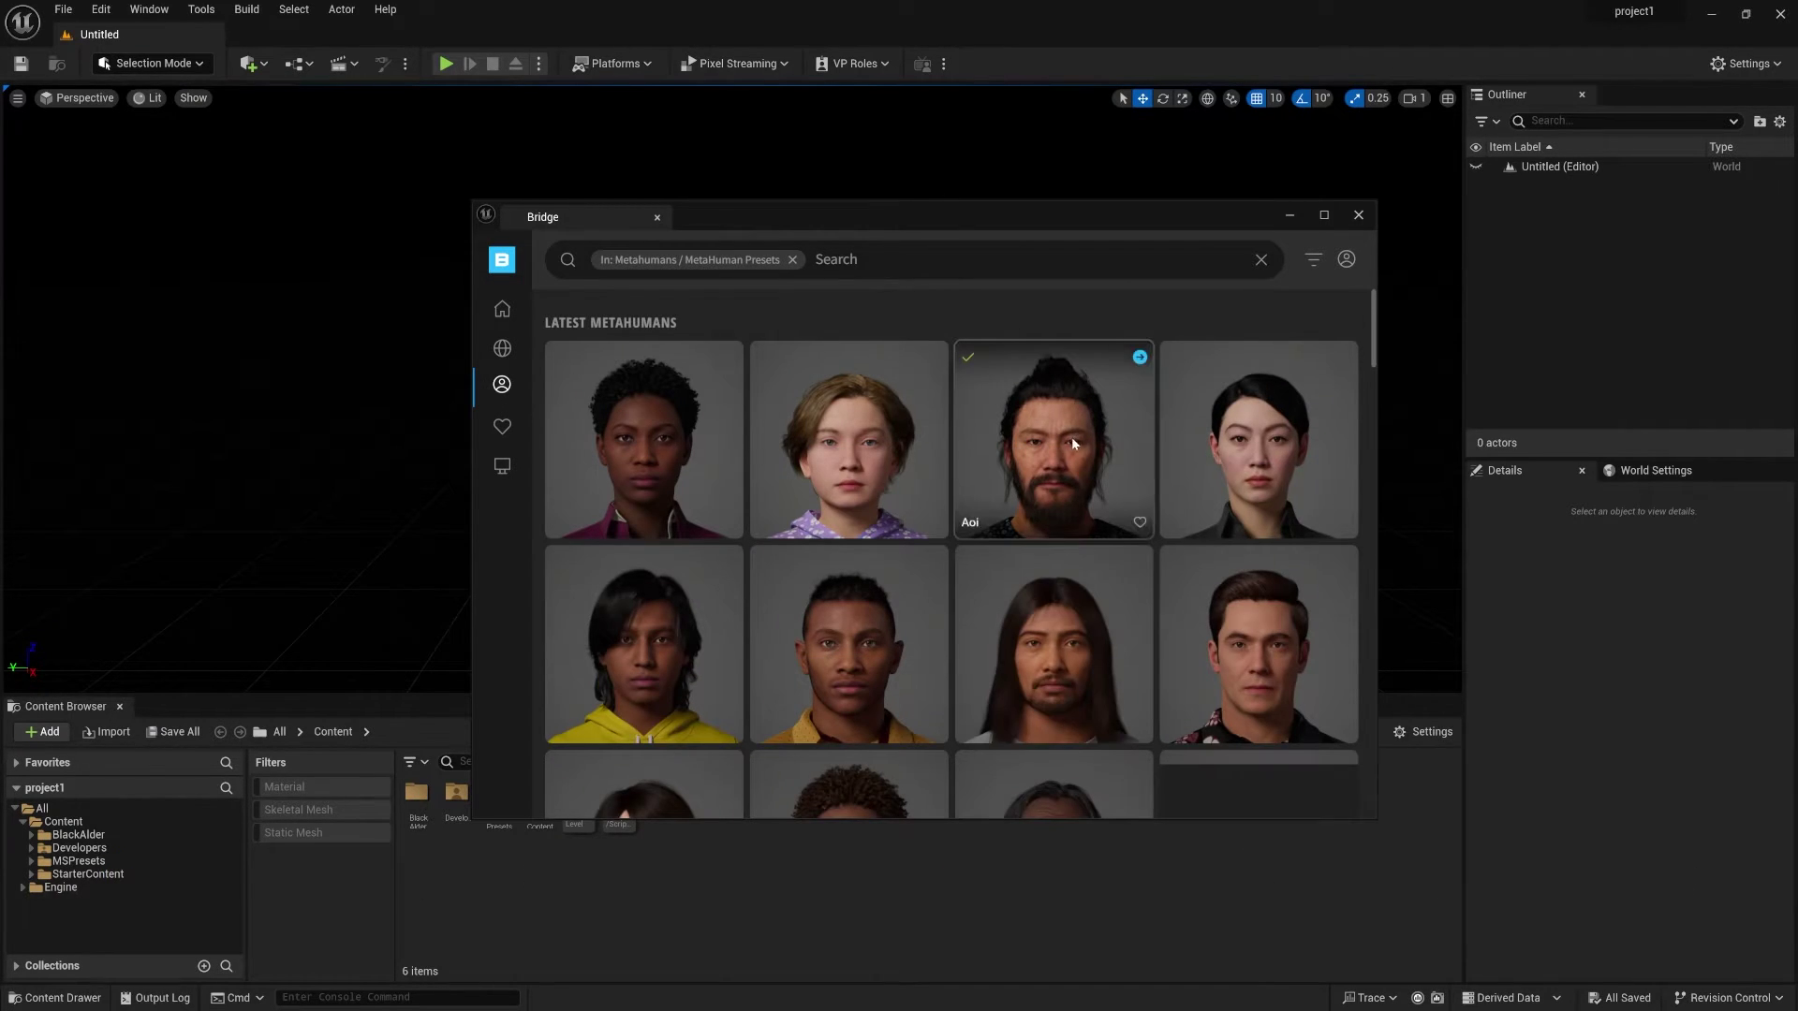
scroll(869, 610, down, 5)
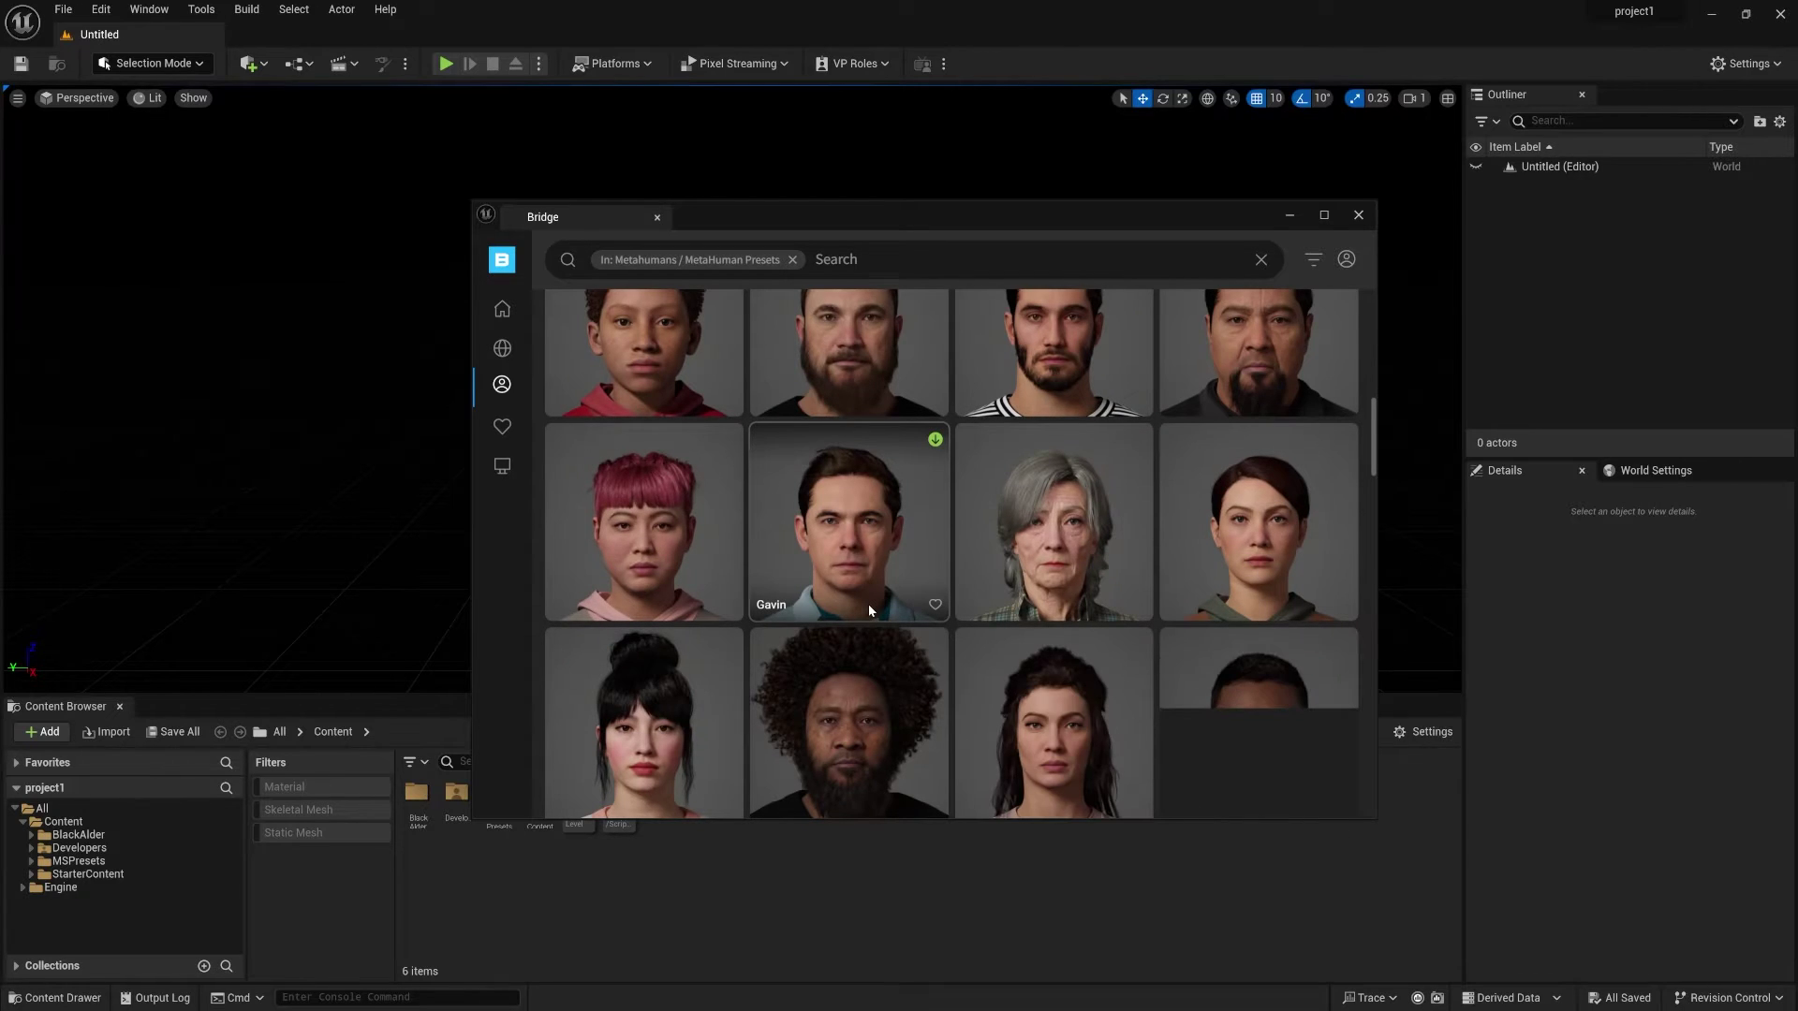
scroll(868, 609, down, 2)
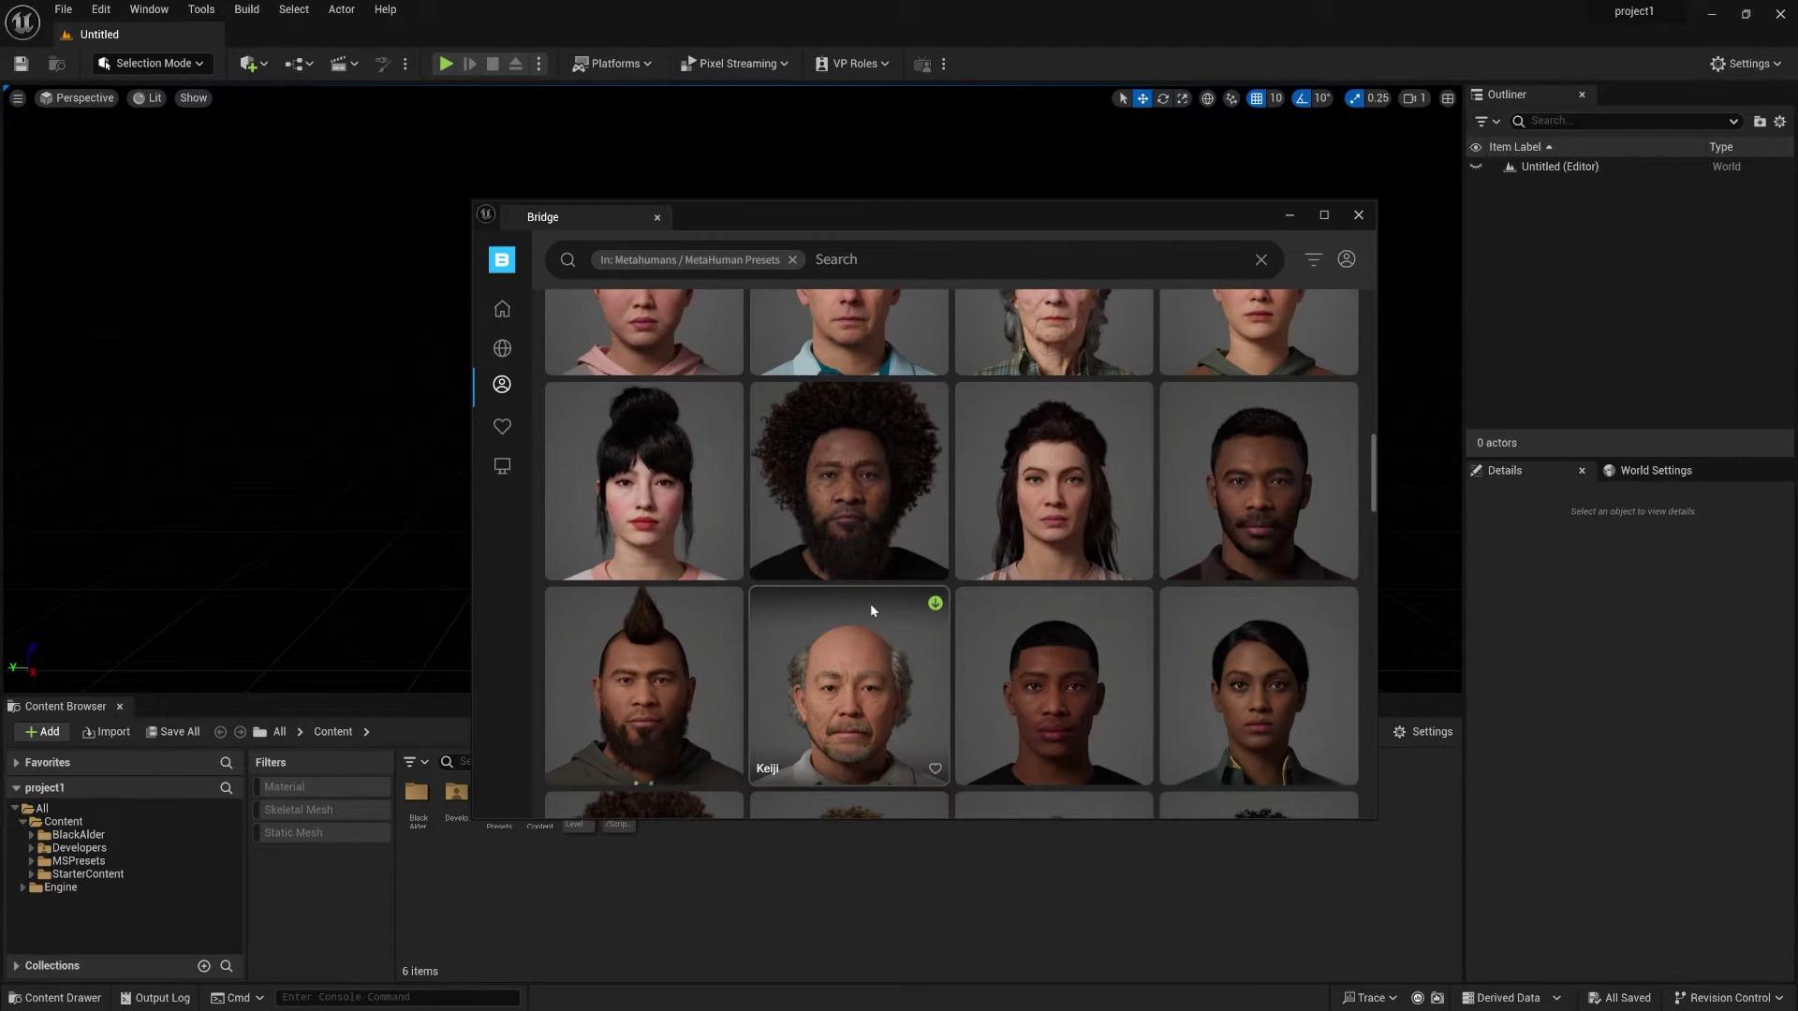
click(856, 495)
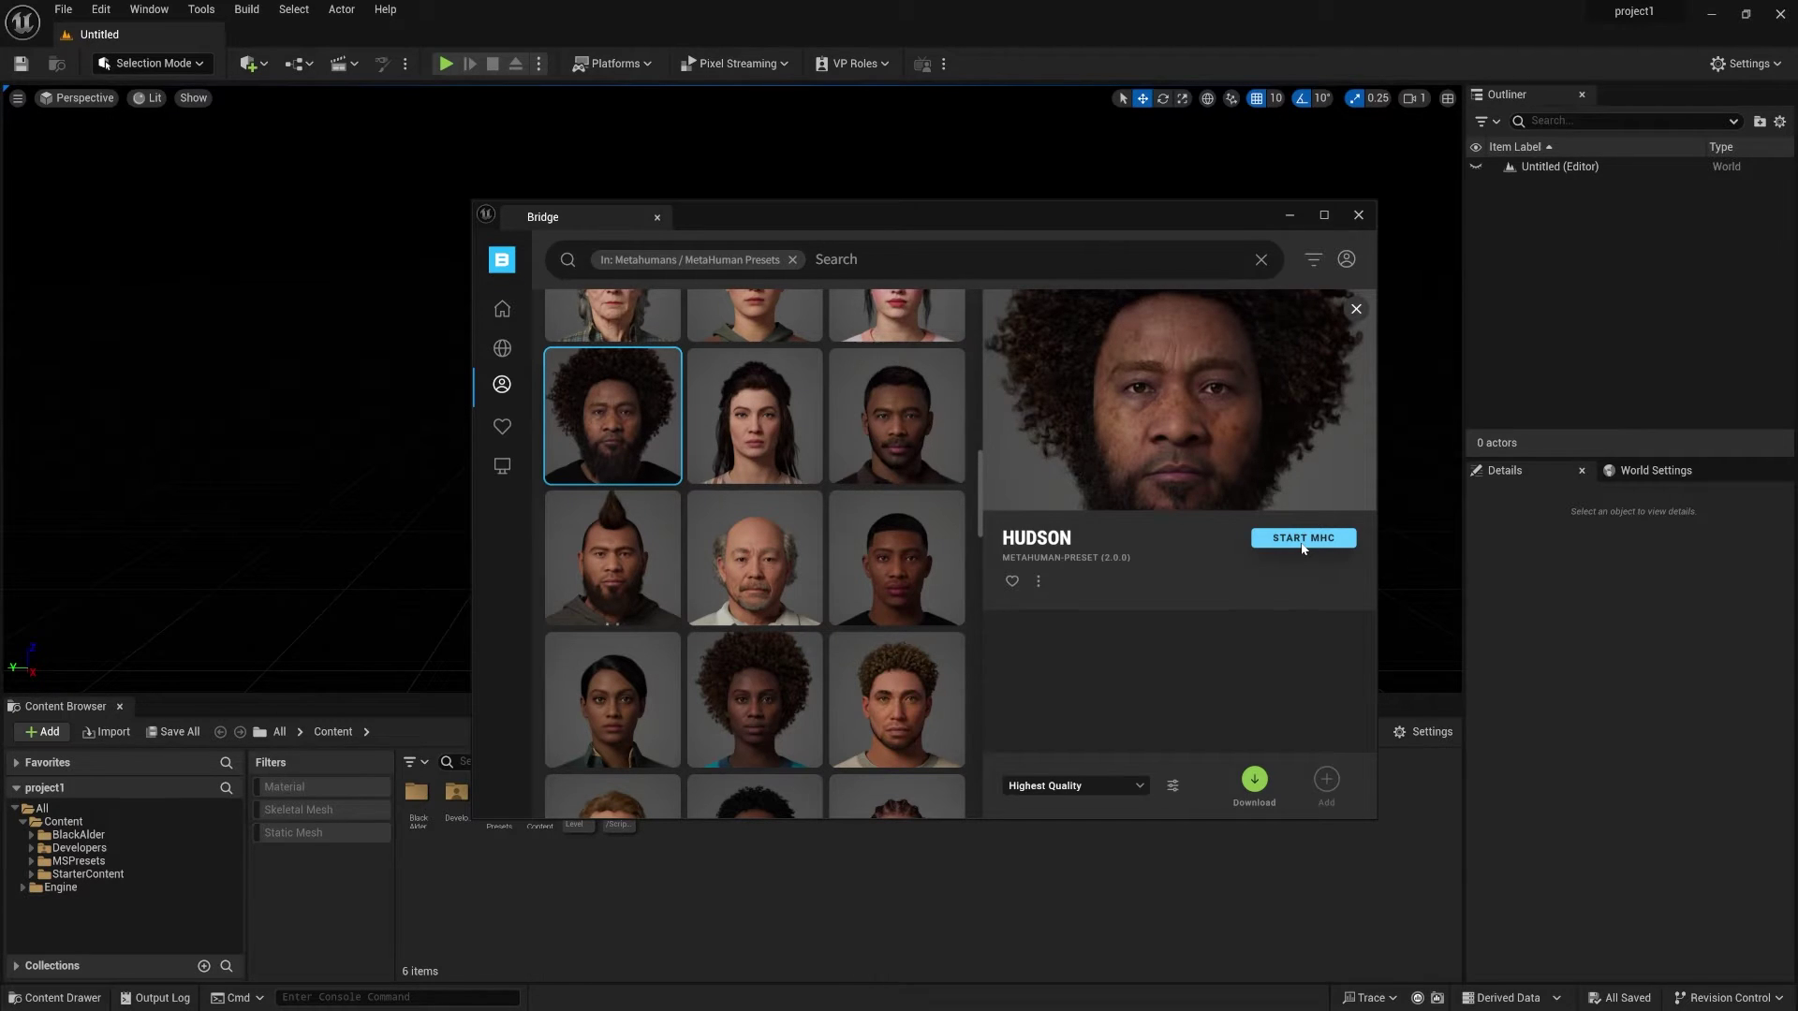
scroll(822, 627, up, 1)
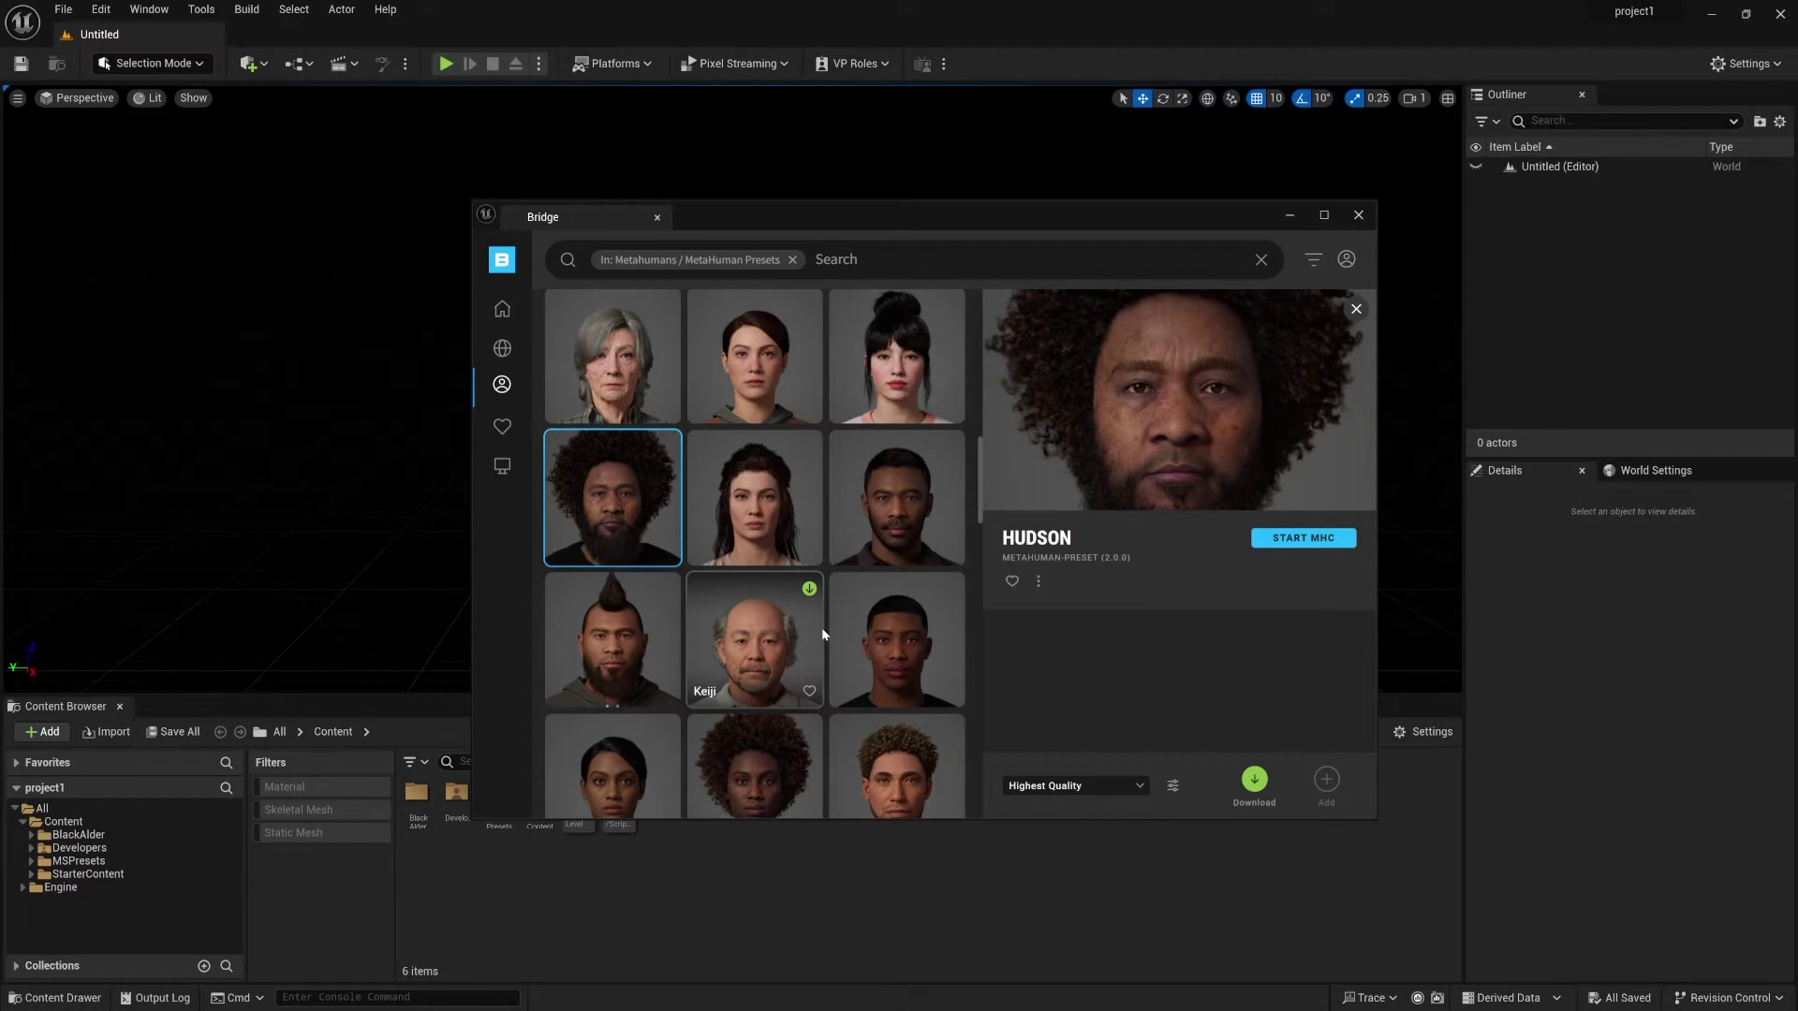
scroll(781, 630, up, 3)
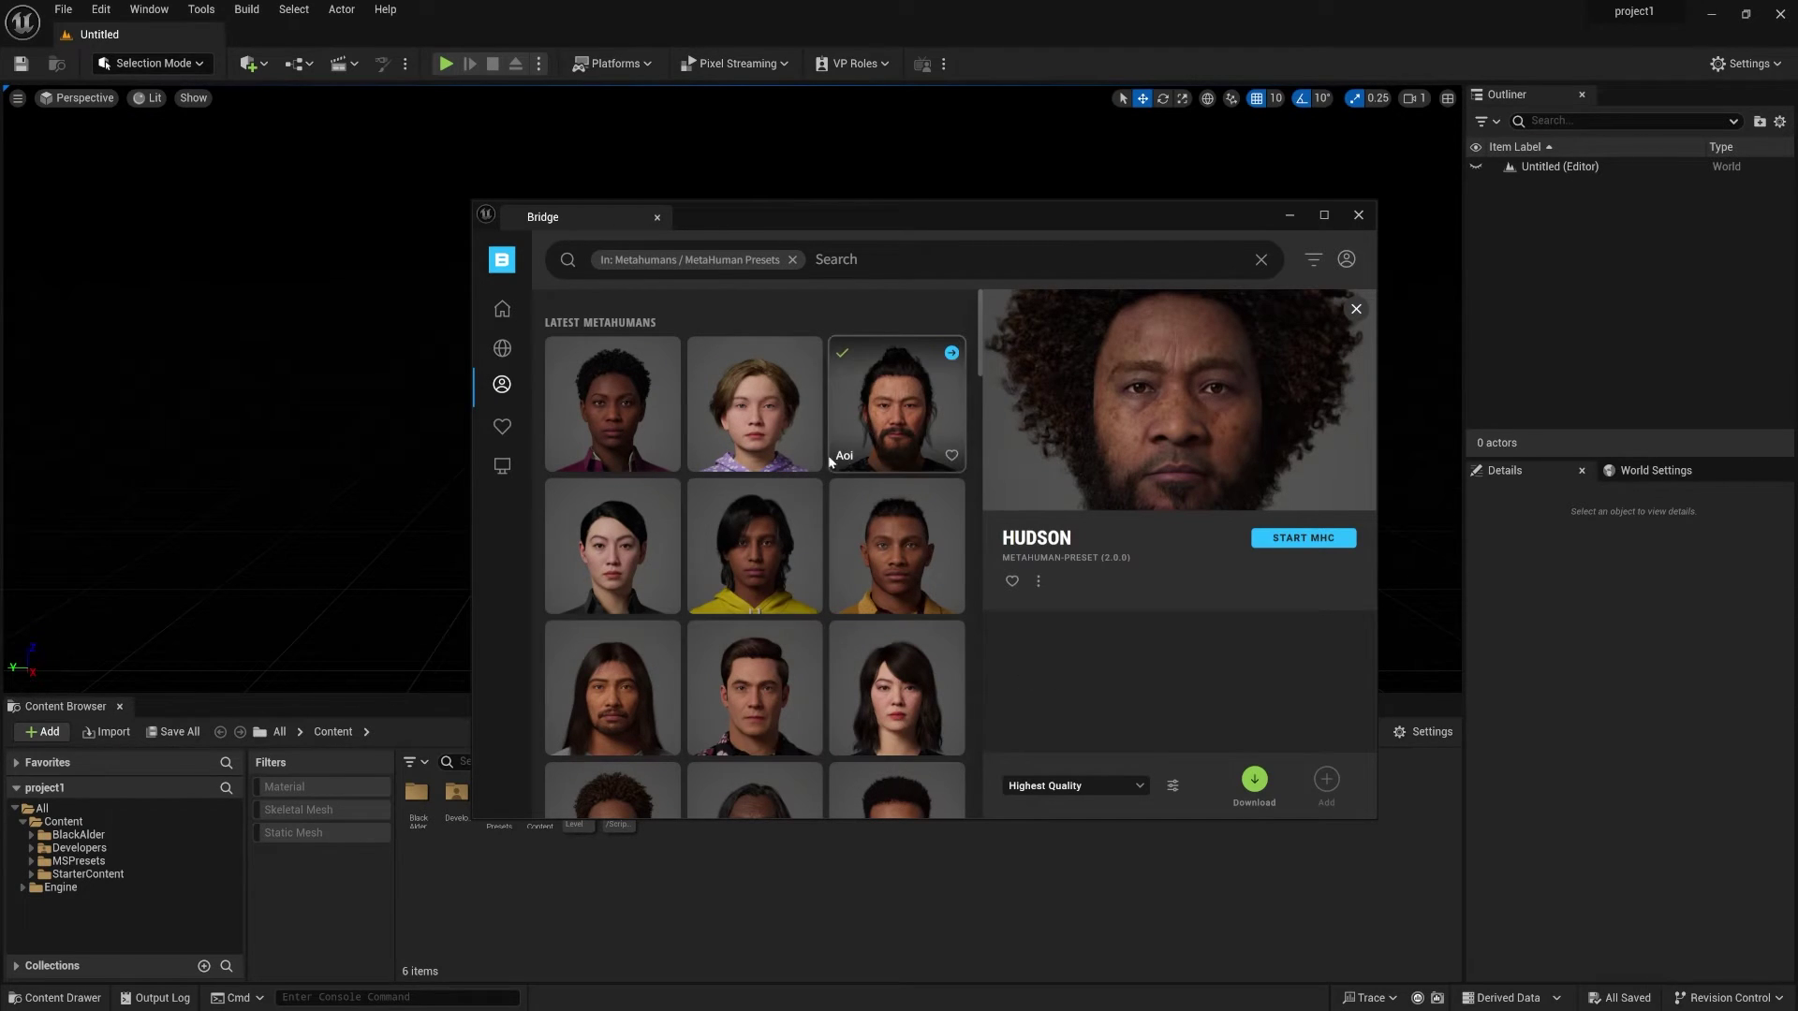
Select the Aoi MetaHuman preset in Bridge and add it to the project
click(871, 419)
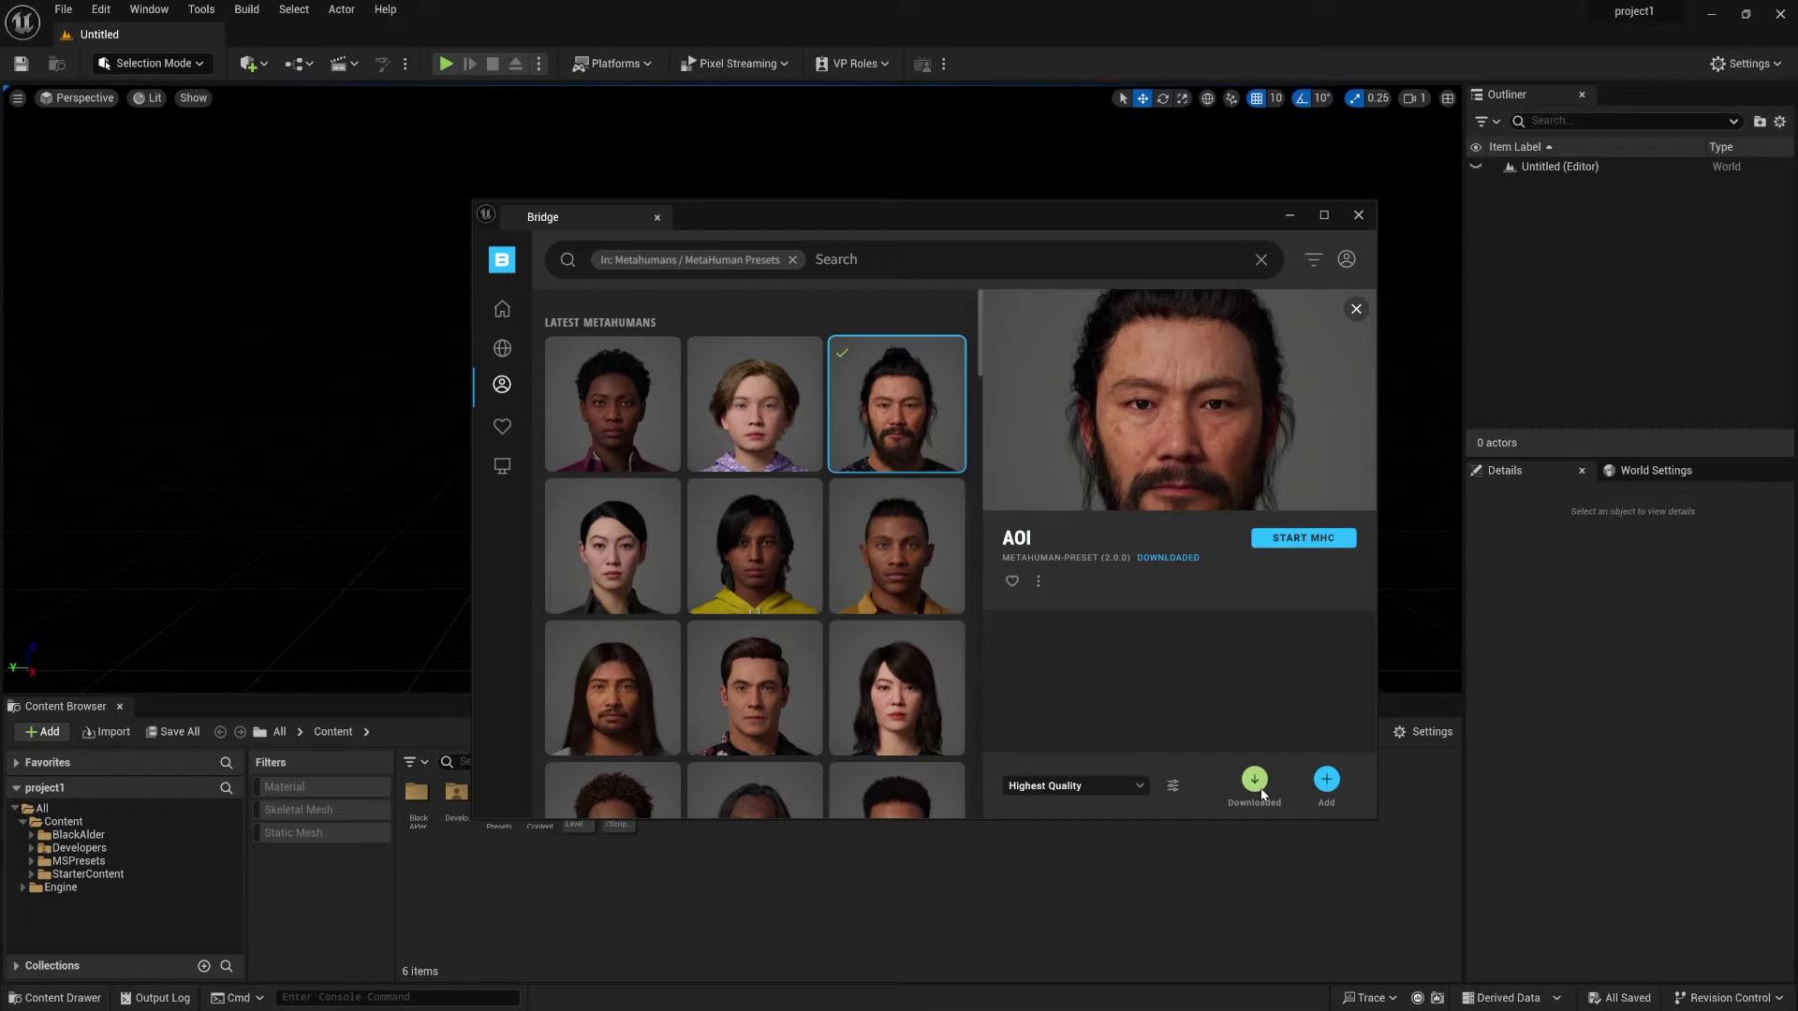
click(1326, 779)
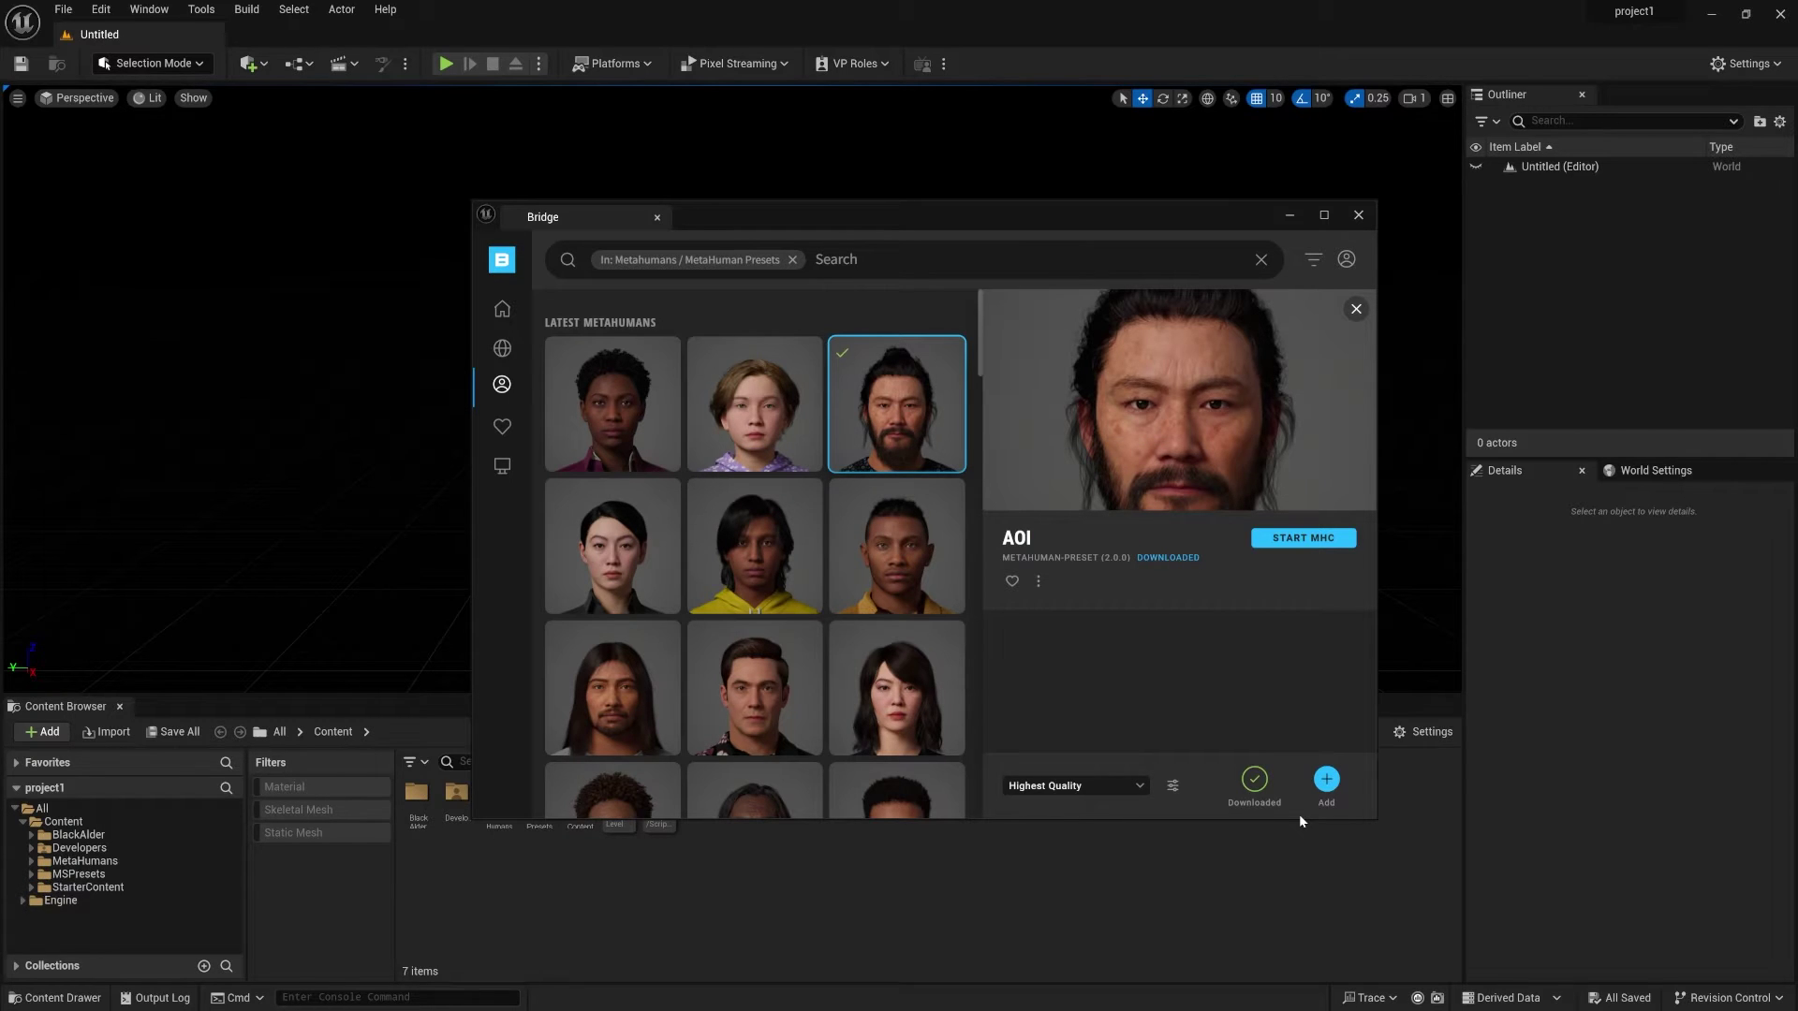
Show the imported MetaHumans folder in the Content Browser and close Bridge
click(111, 861)
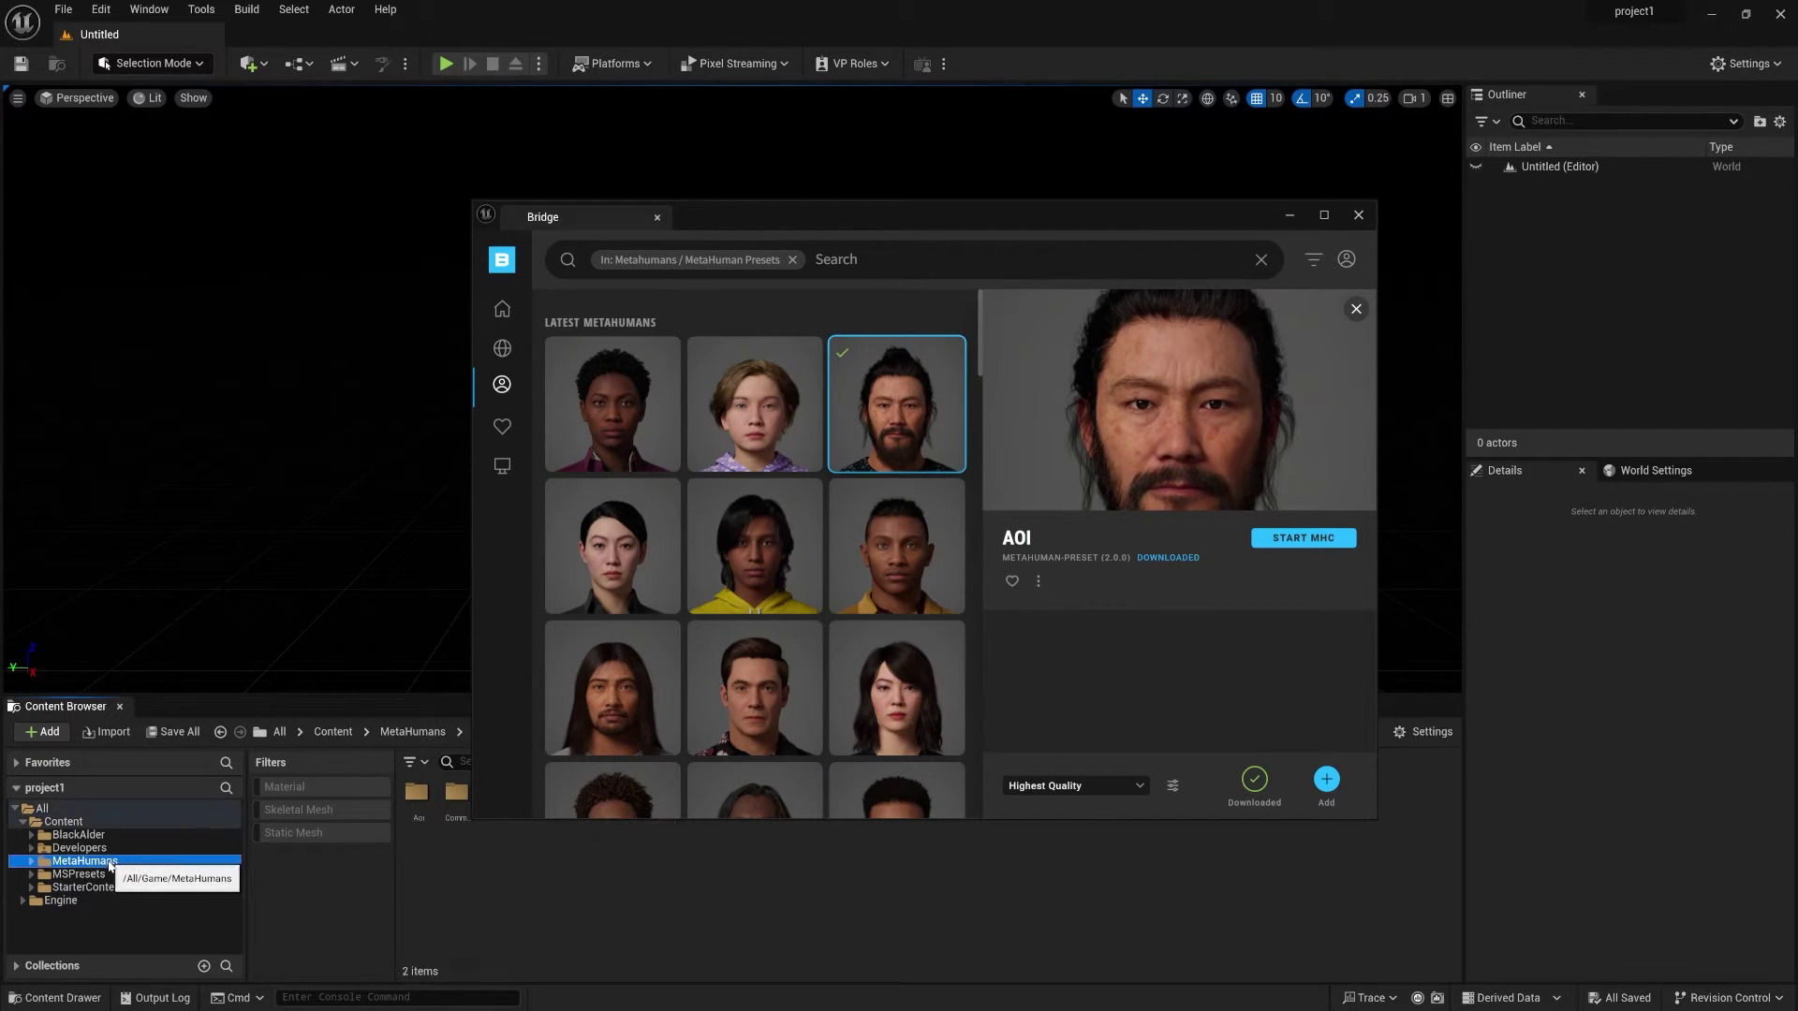
click(1357, 216)
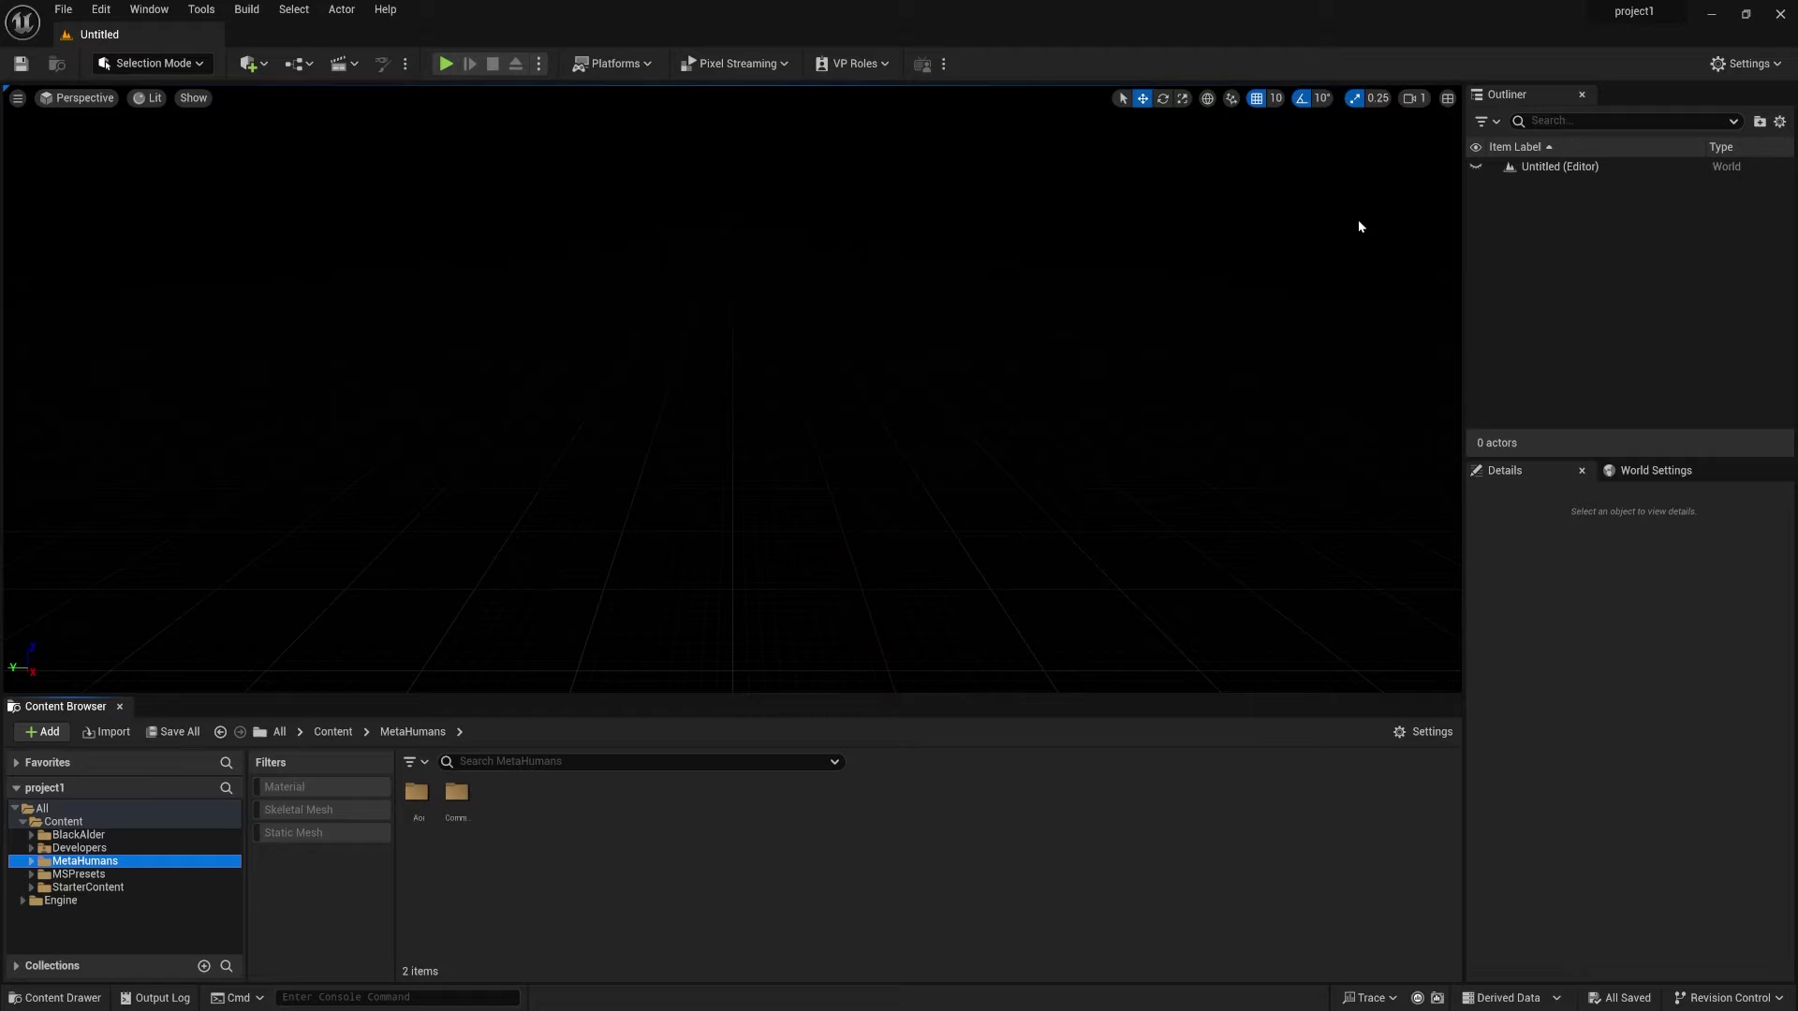
ctrl+scroll(650, 885, up, 3)
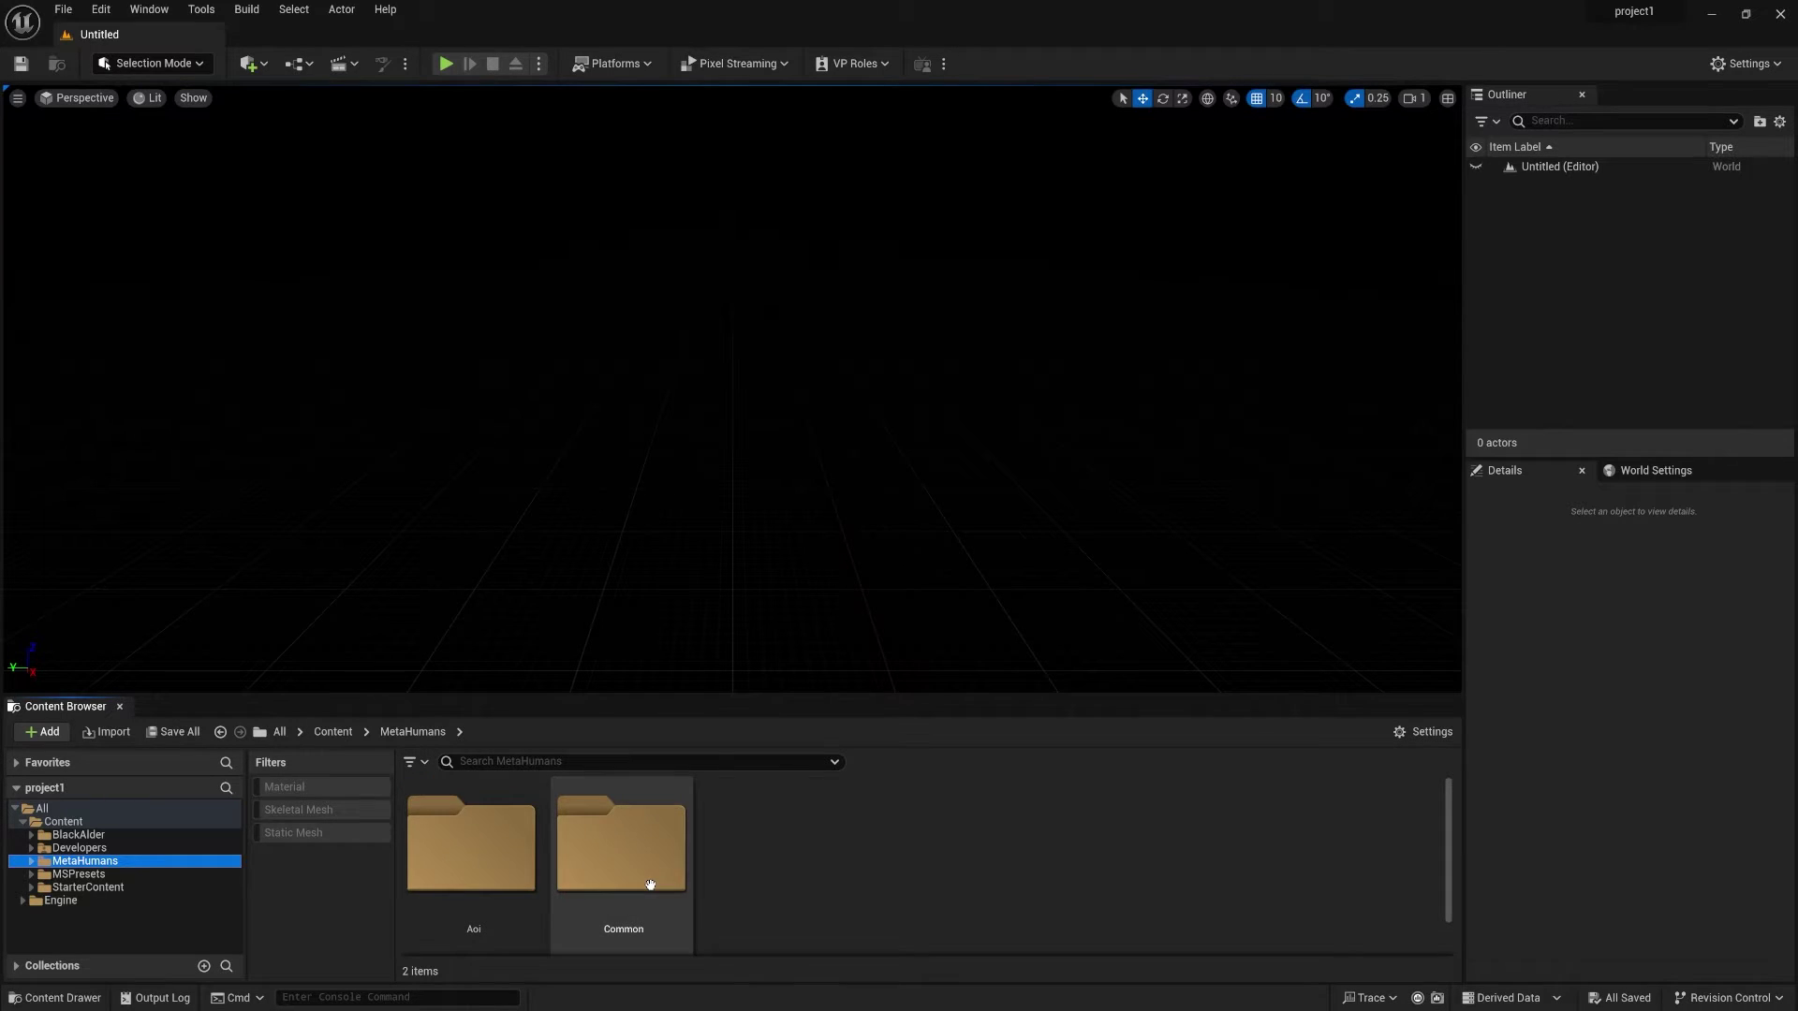
ctrl+scroll(781, 873, down, 2)
click(781, 872)
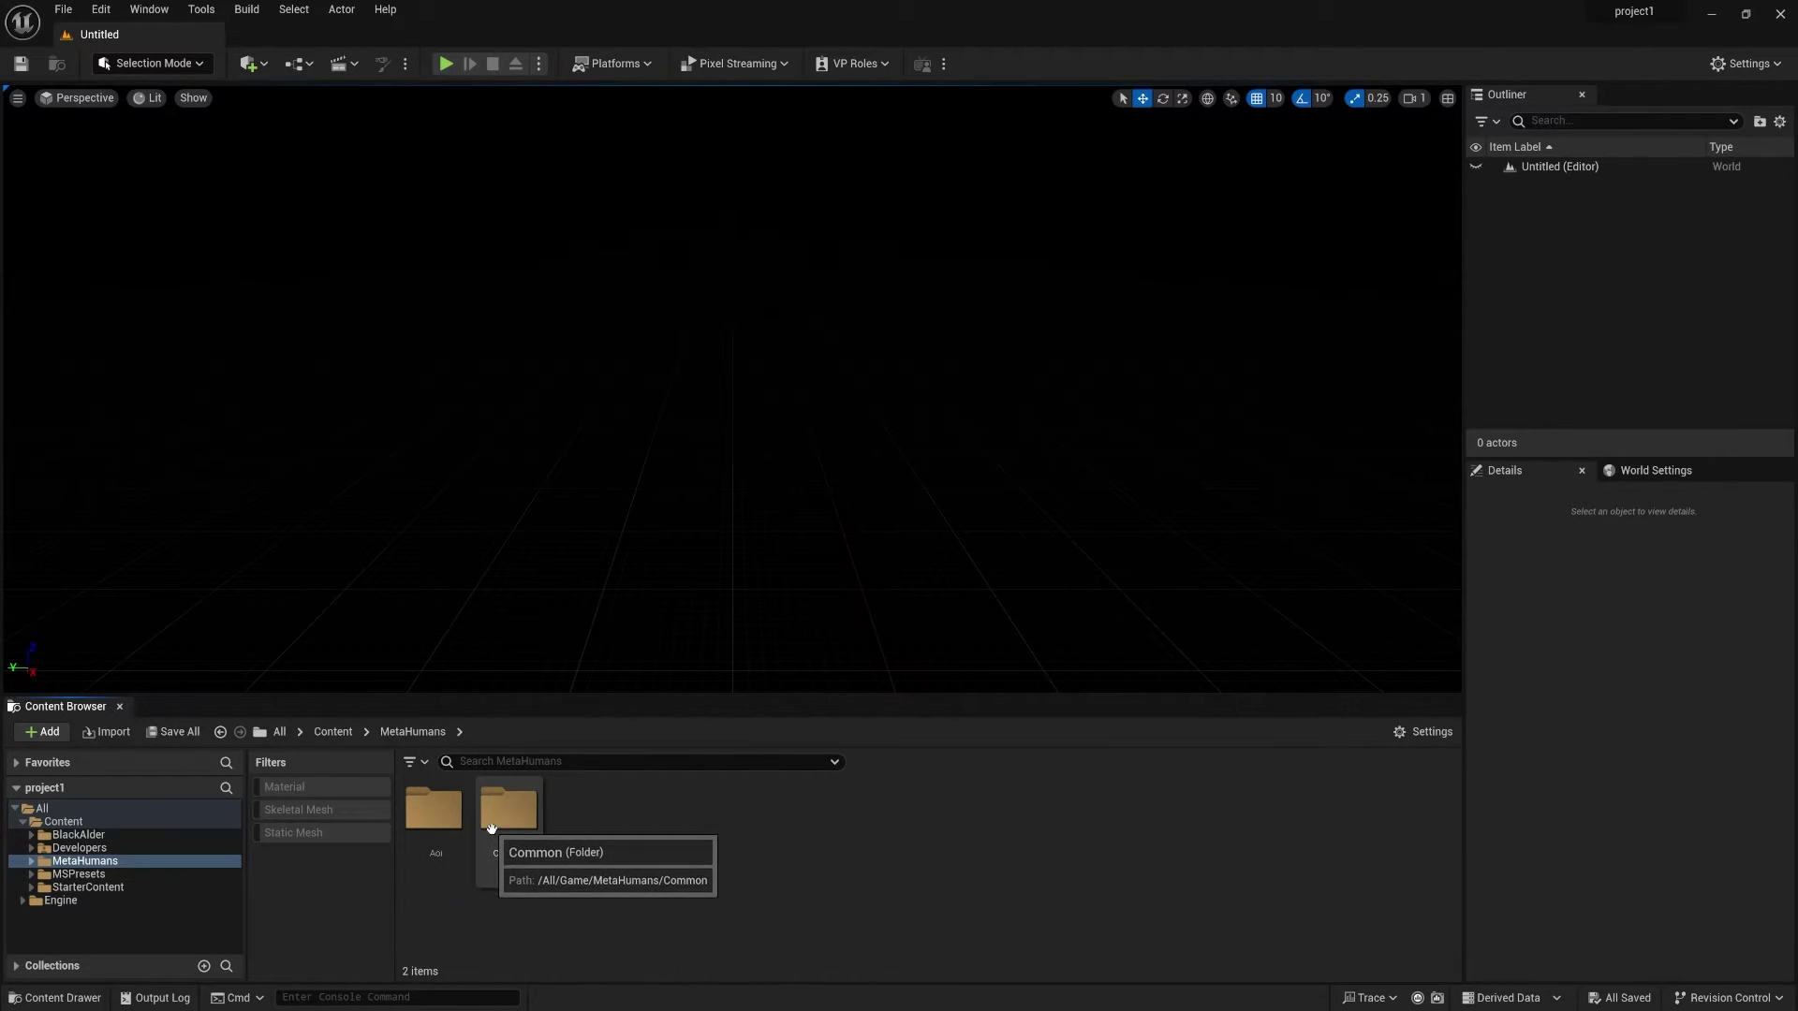
Open the Aoi folder and select the BP_Aoi blueprint
double_click(433, 807)
mouse_move(1061, 843)
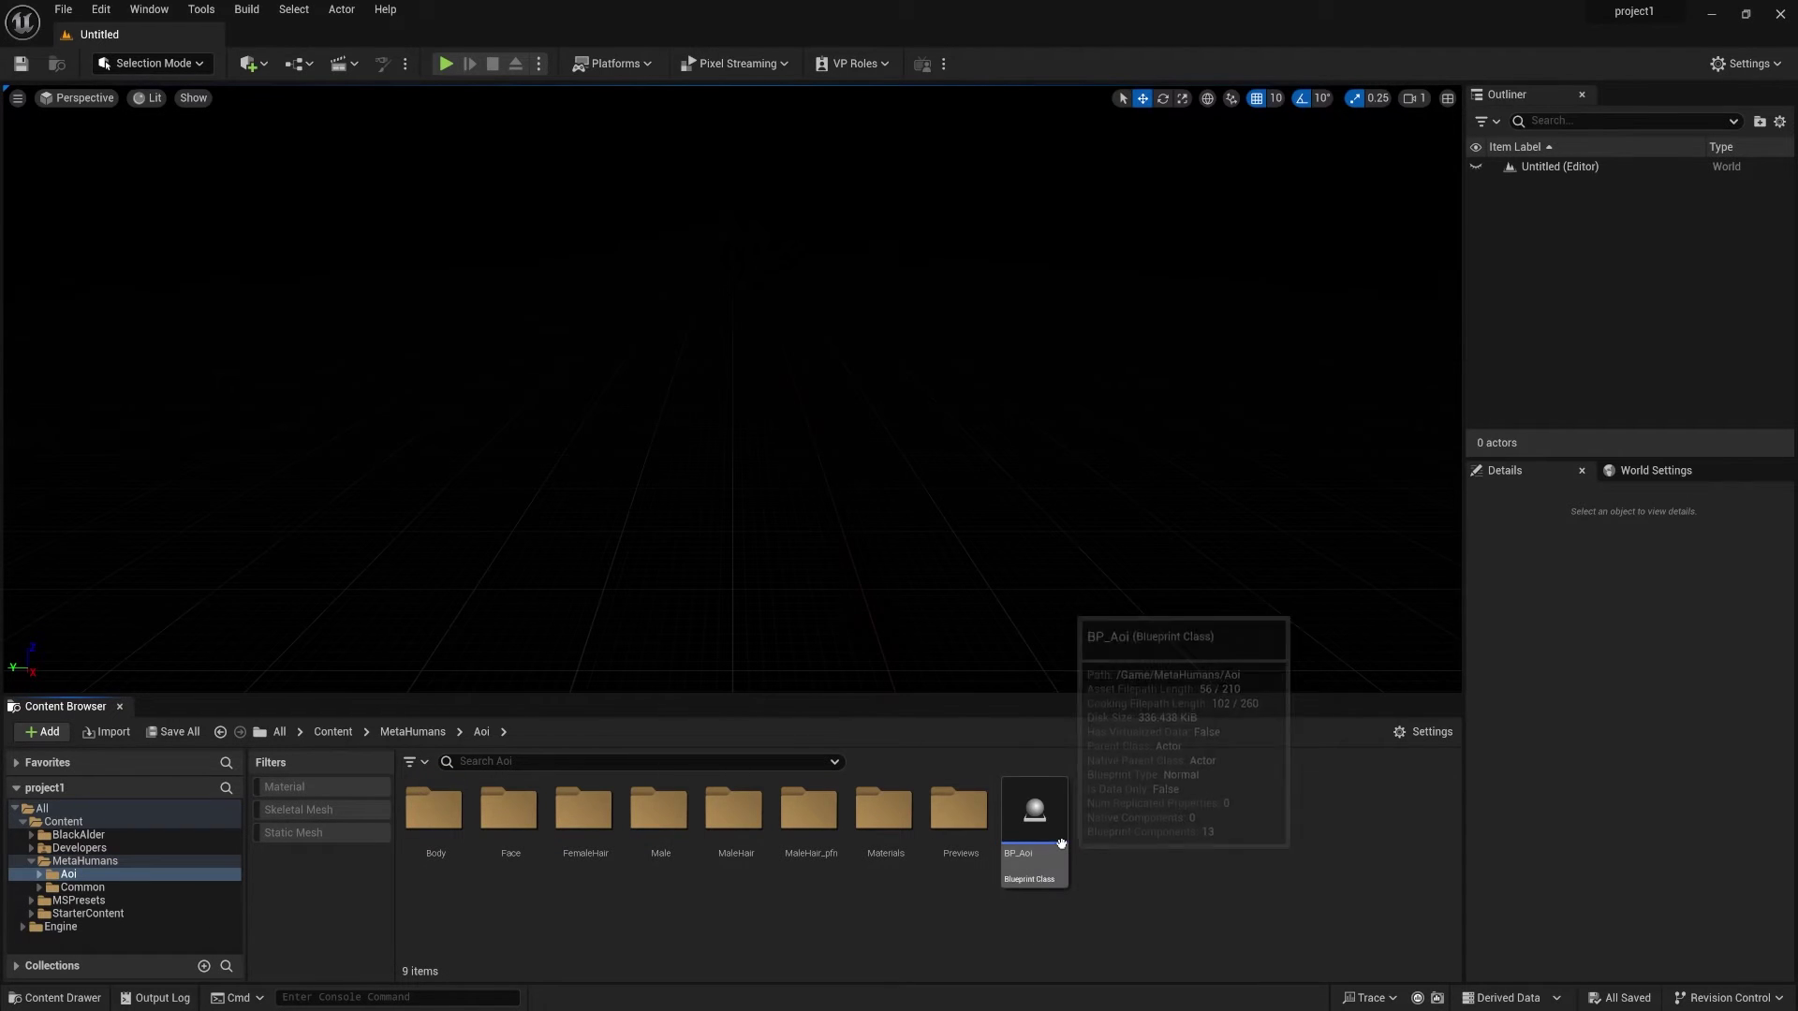
click(1061, 844)
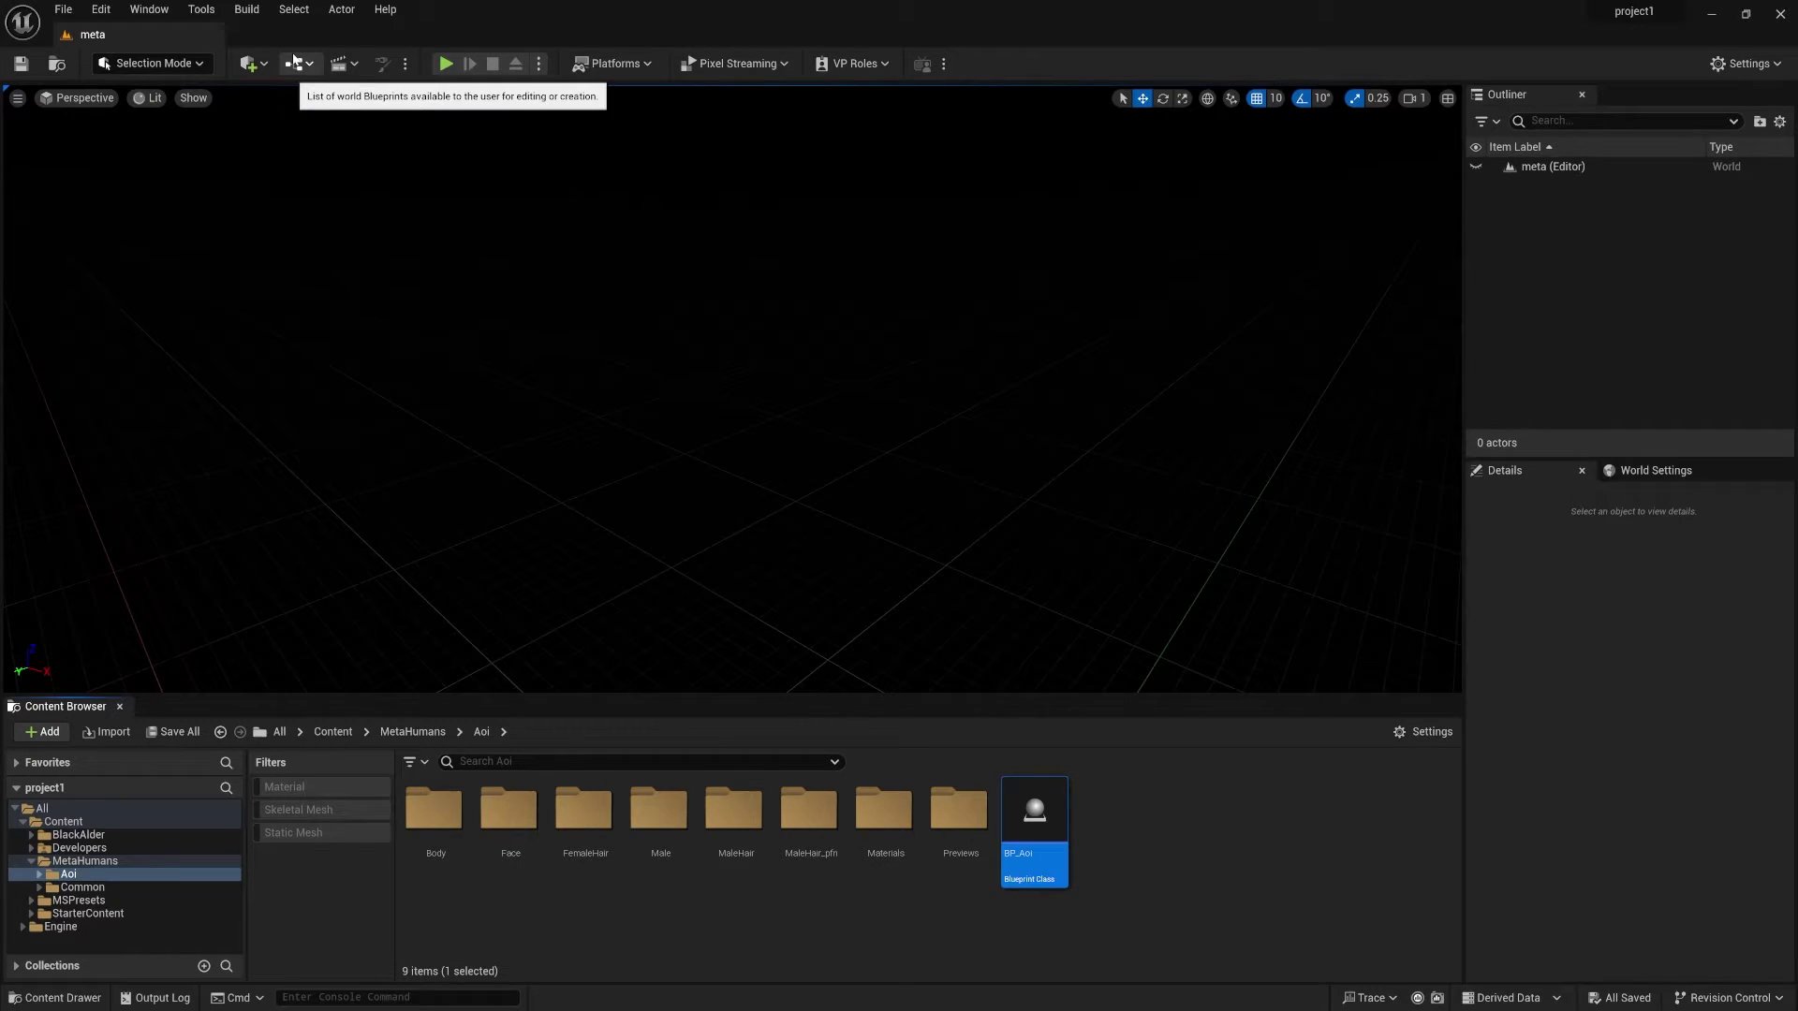
Use the Env. Light Mixer to add sky light, directional light, atmosphere, clouds and height fog
click(149, 10)
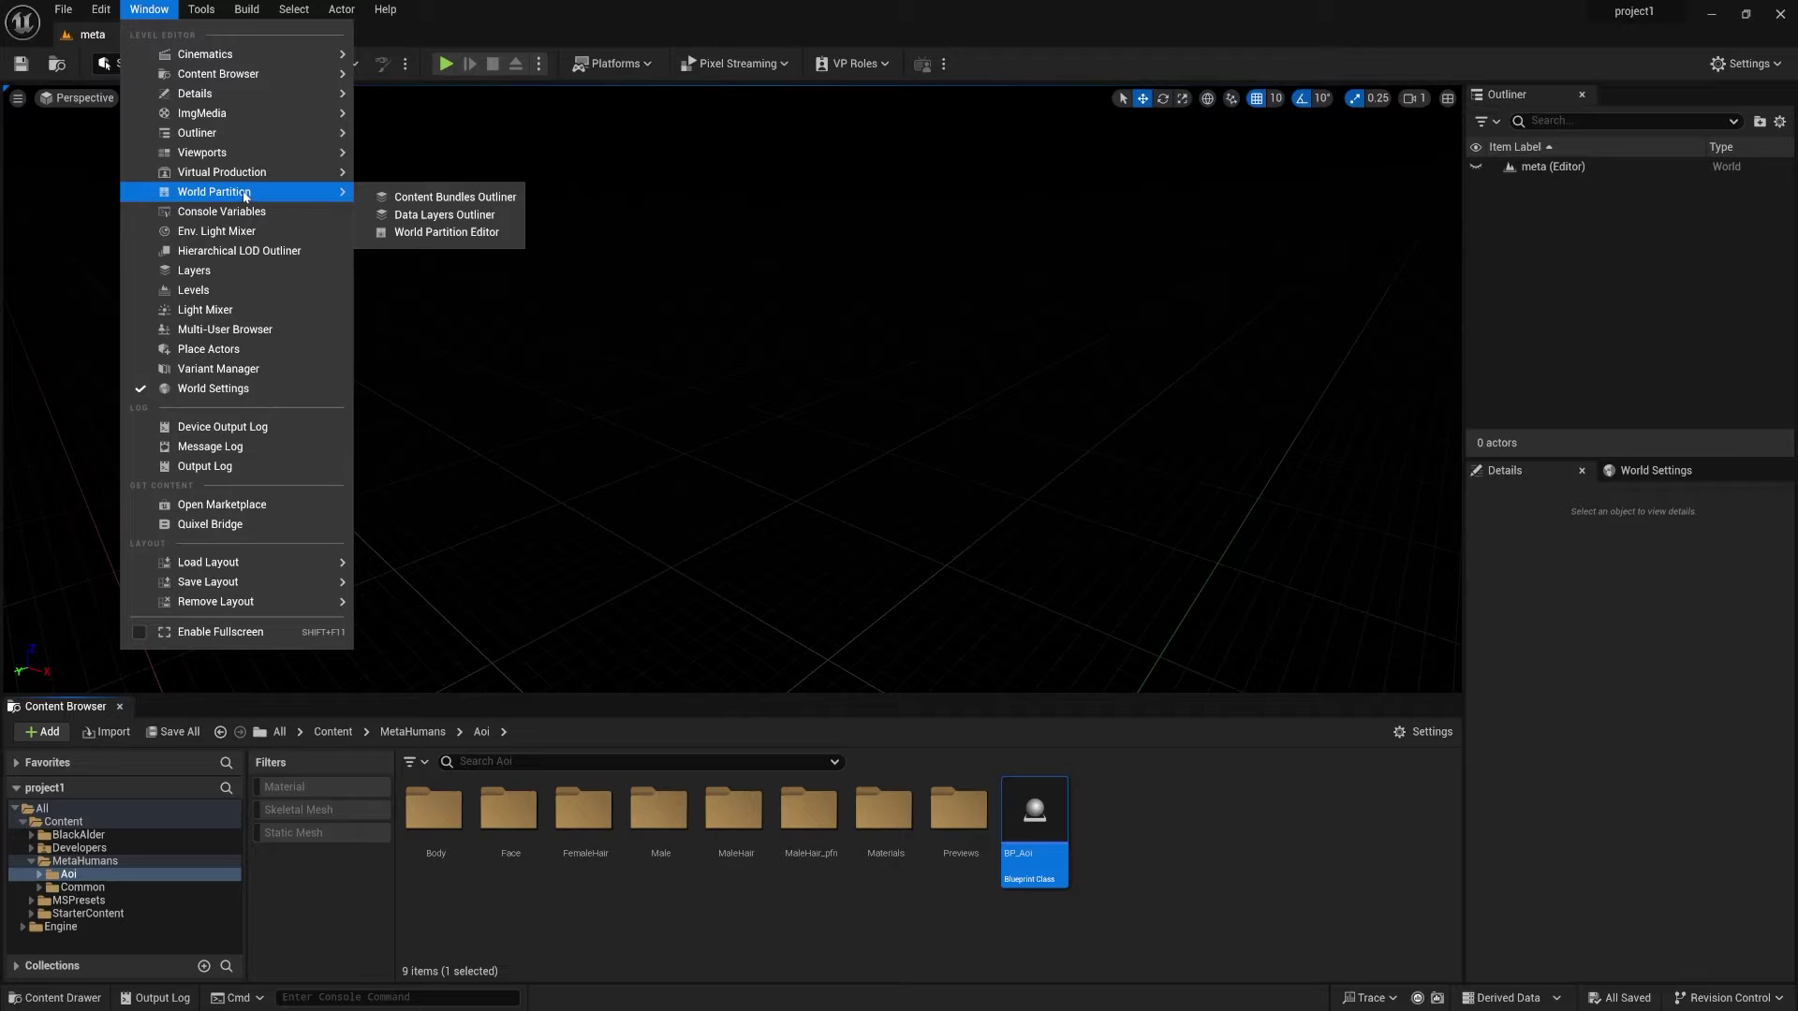
click(253, 231)
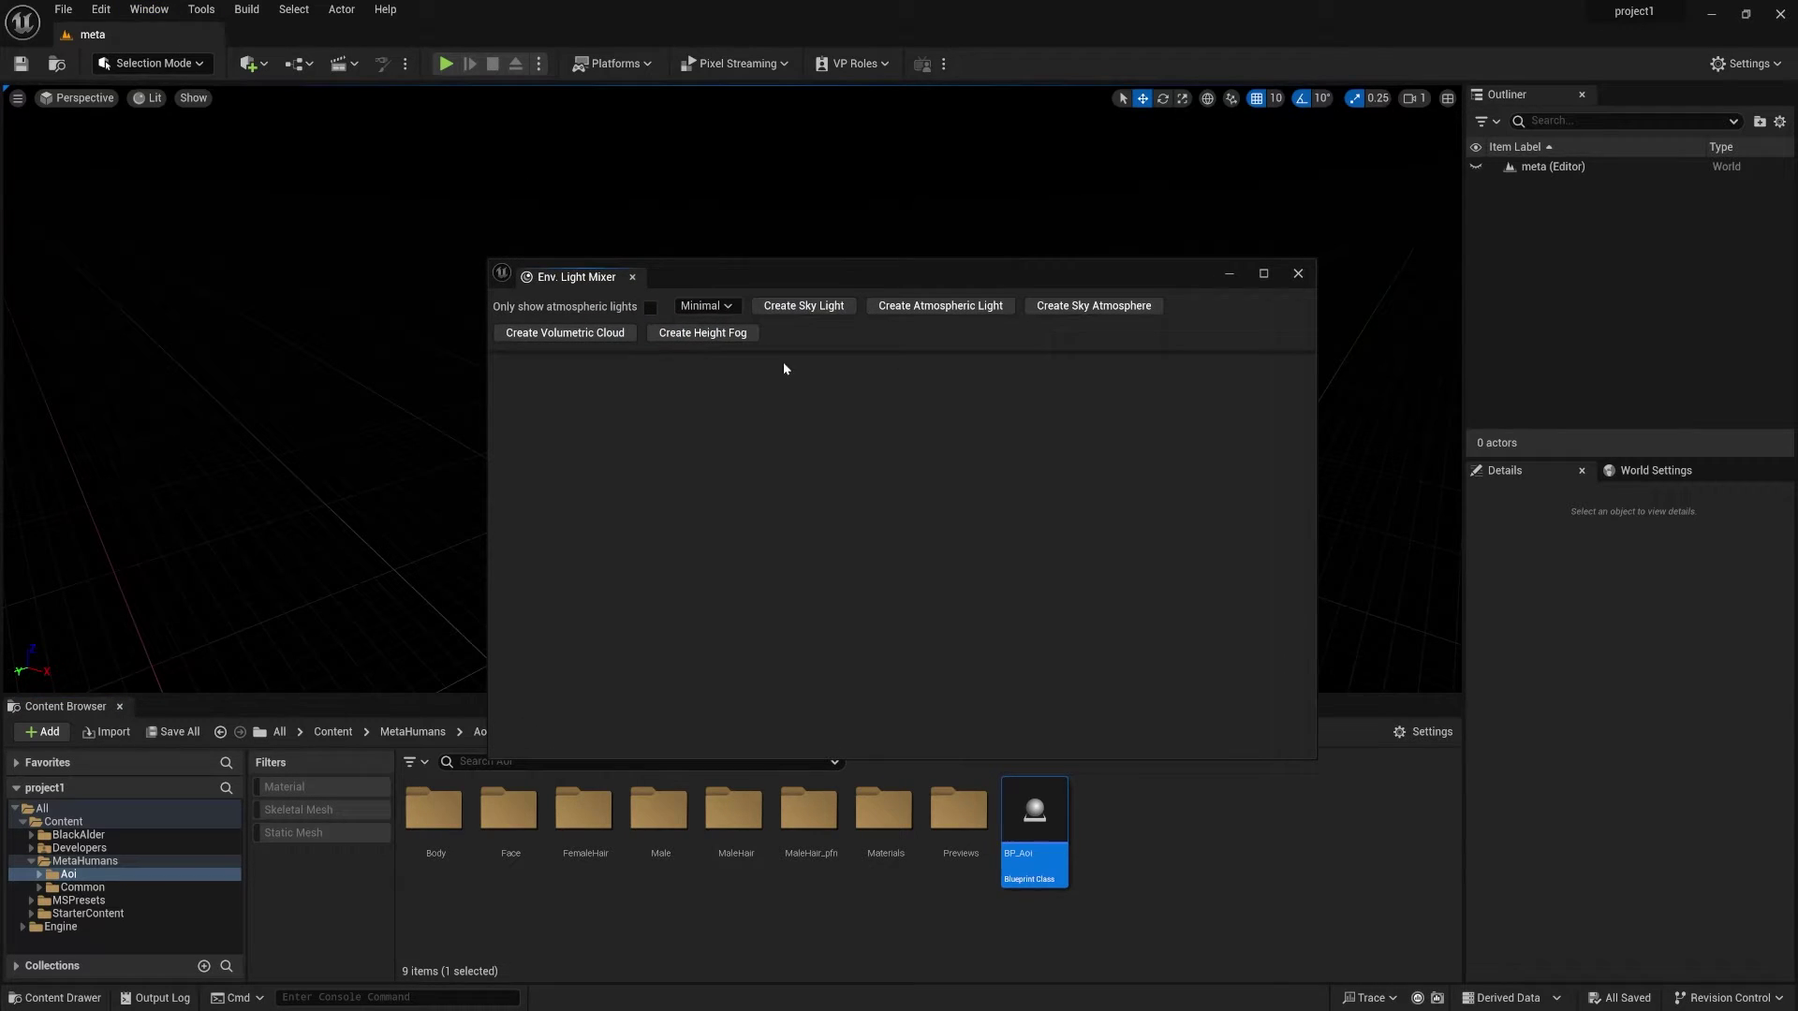
click(783, 306)
click(783, 306)
click(783, 306)
click(783, 306)
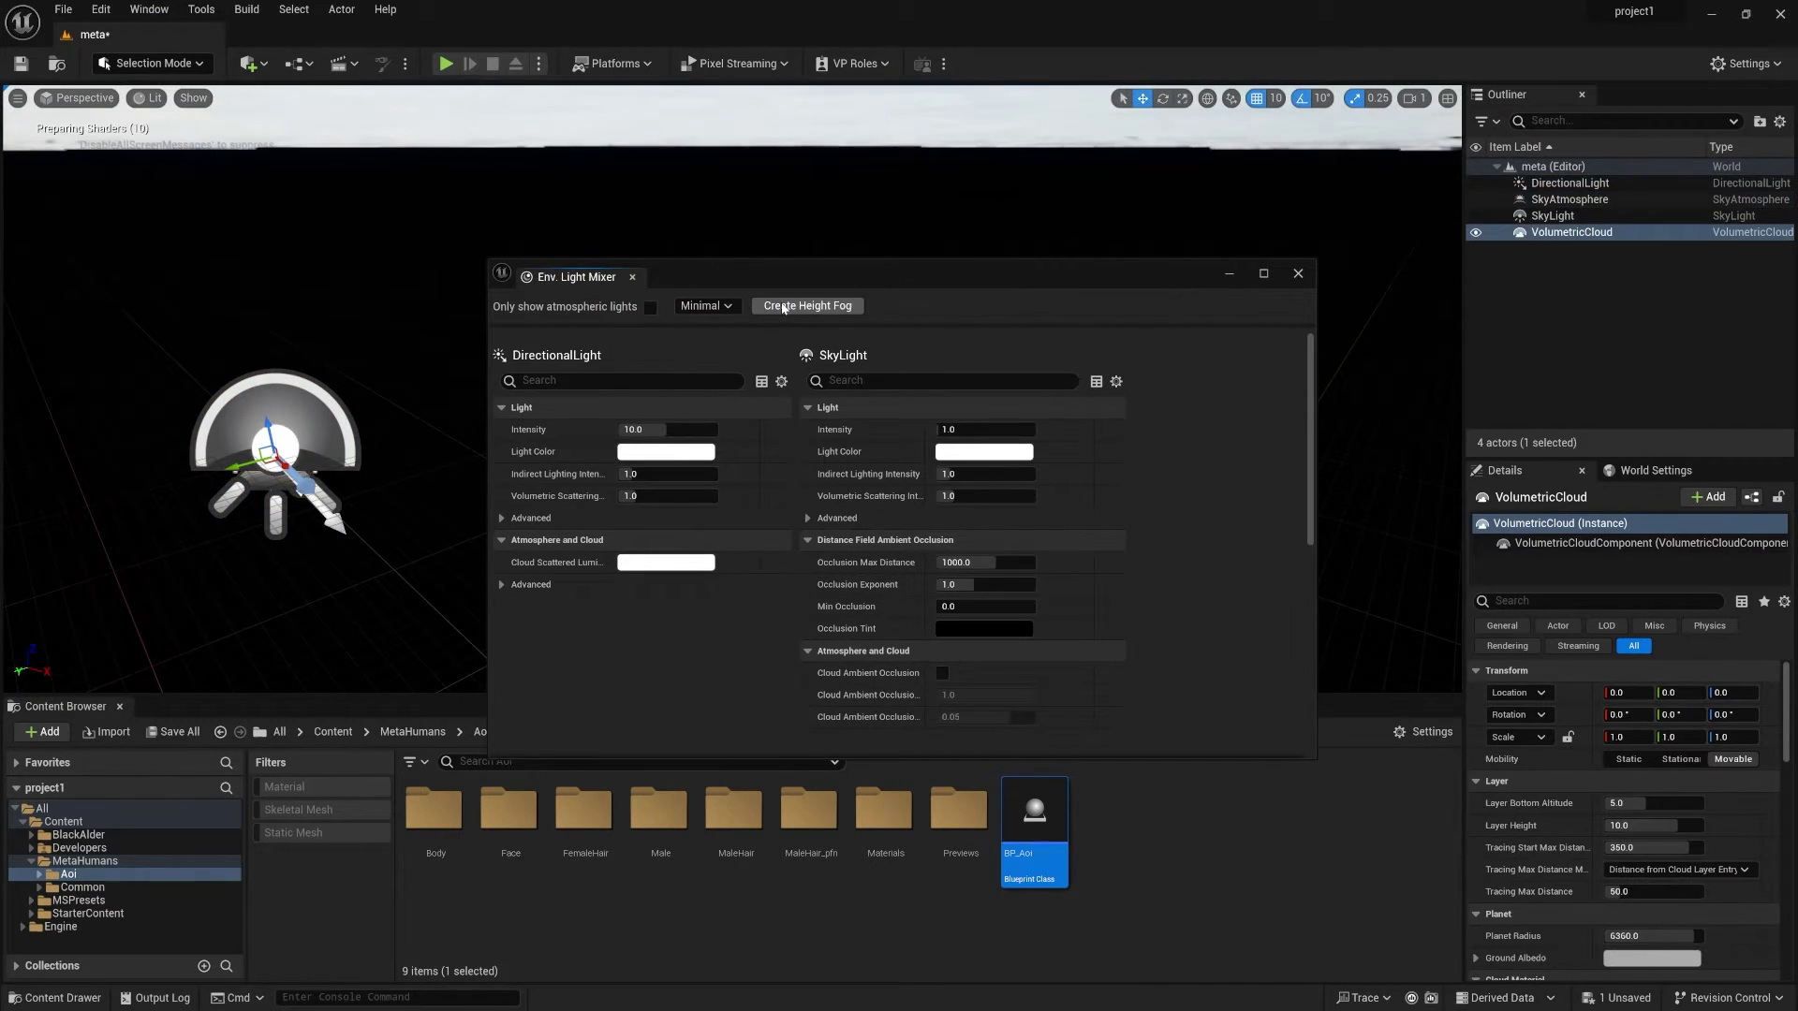
click(782, 306)
scroll(786, 539, down, 3)
scroll(787, 540, down, 5)
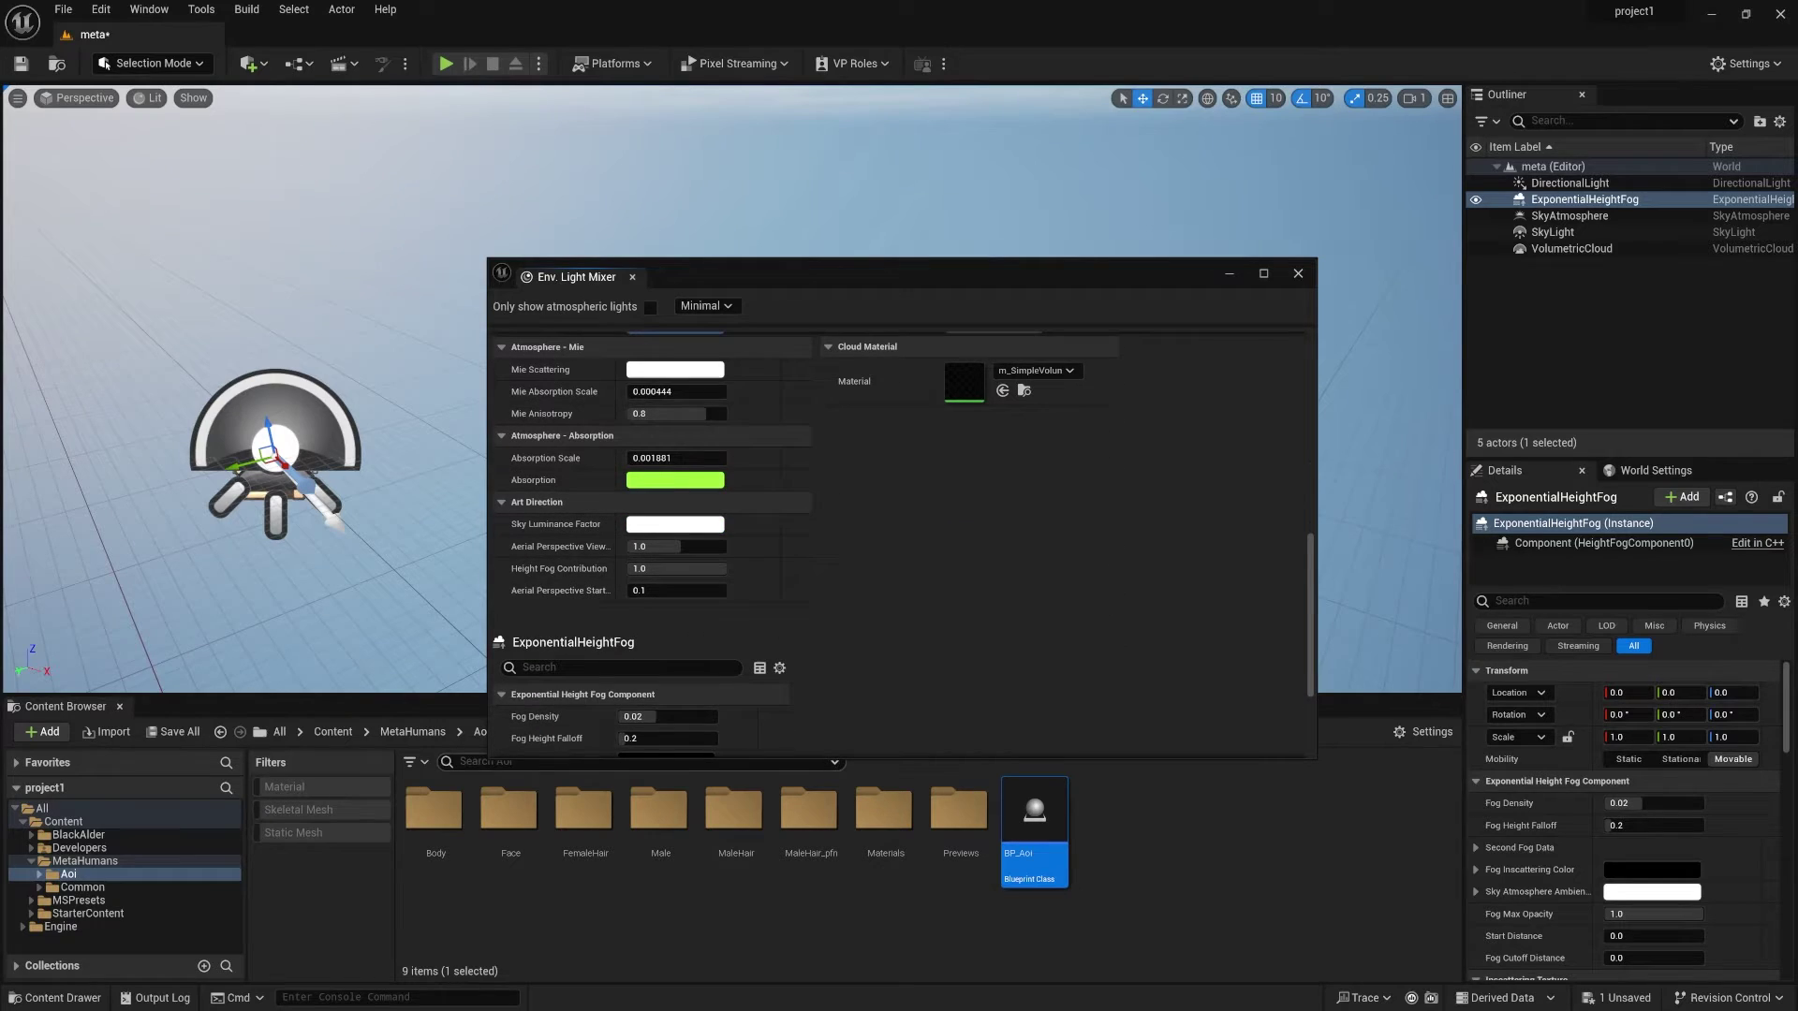
Close the Light Mixer and tilt the view up to see the blue sky
click(1296, 274)
right_drag(831, 462, 832, 463)
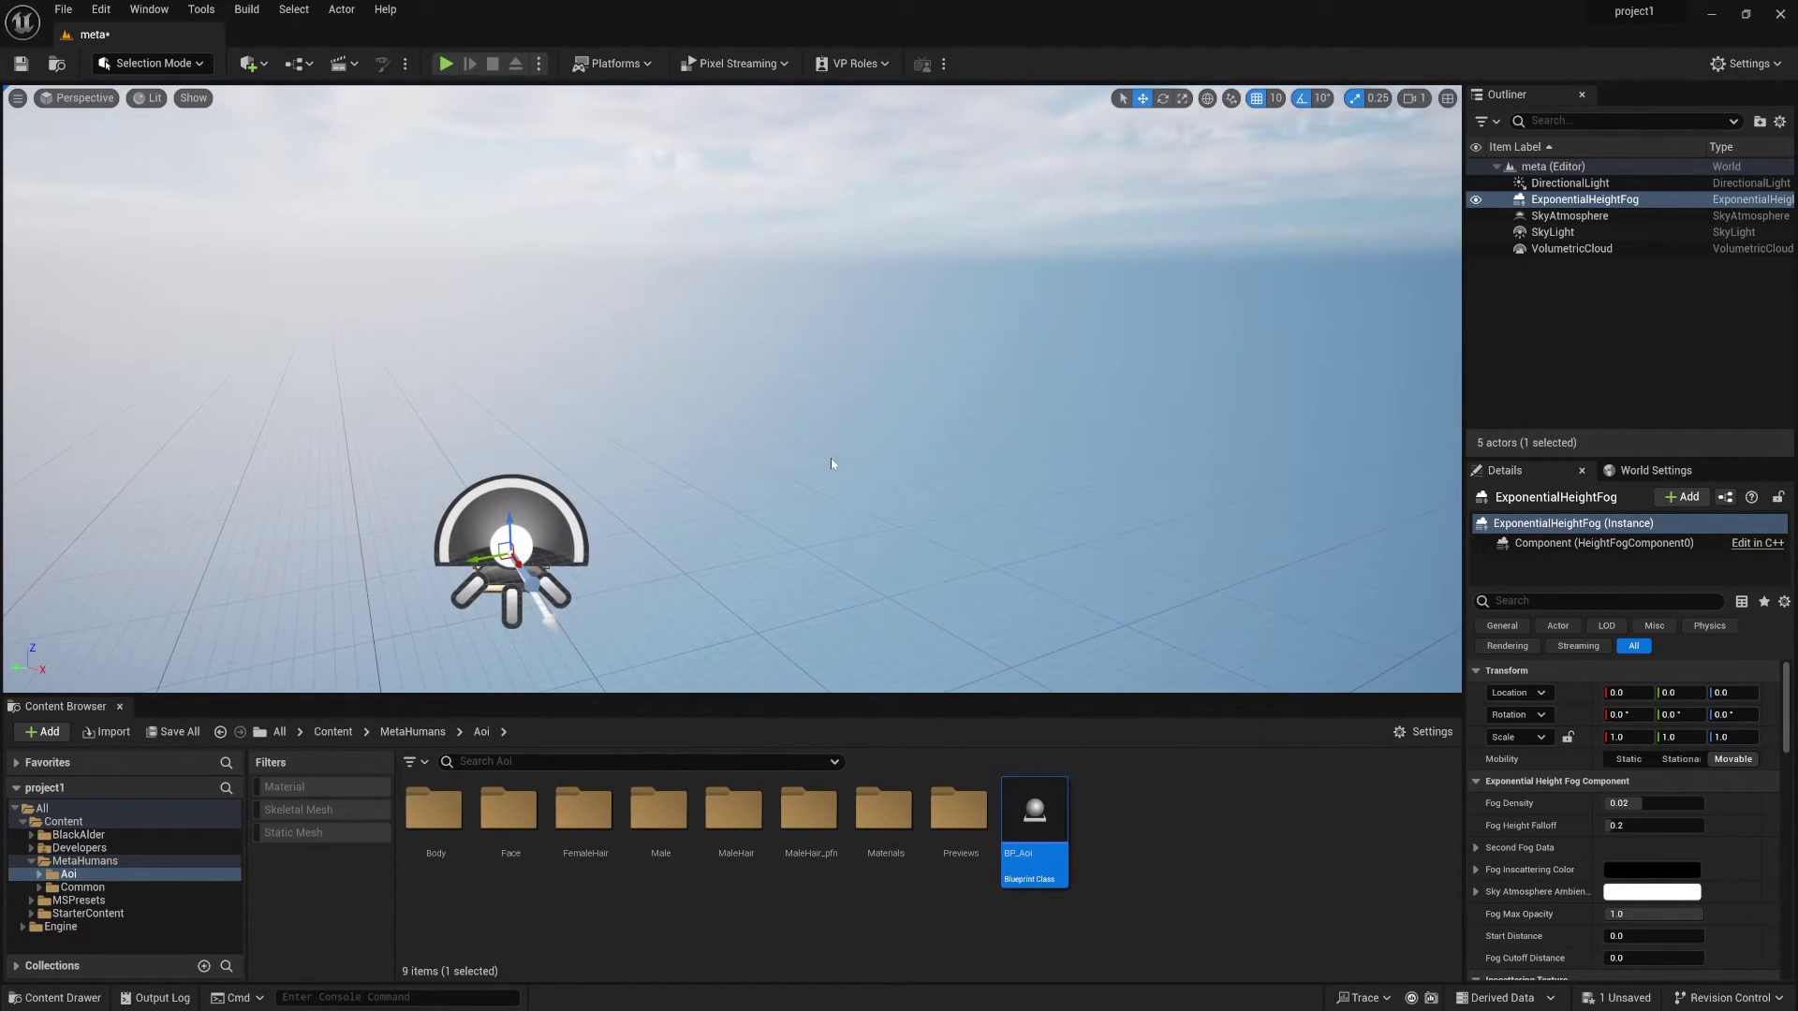
click(1231, 98)
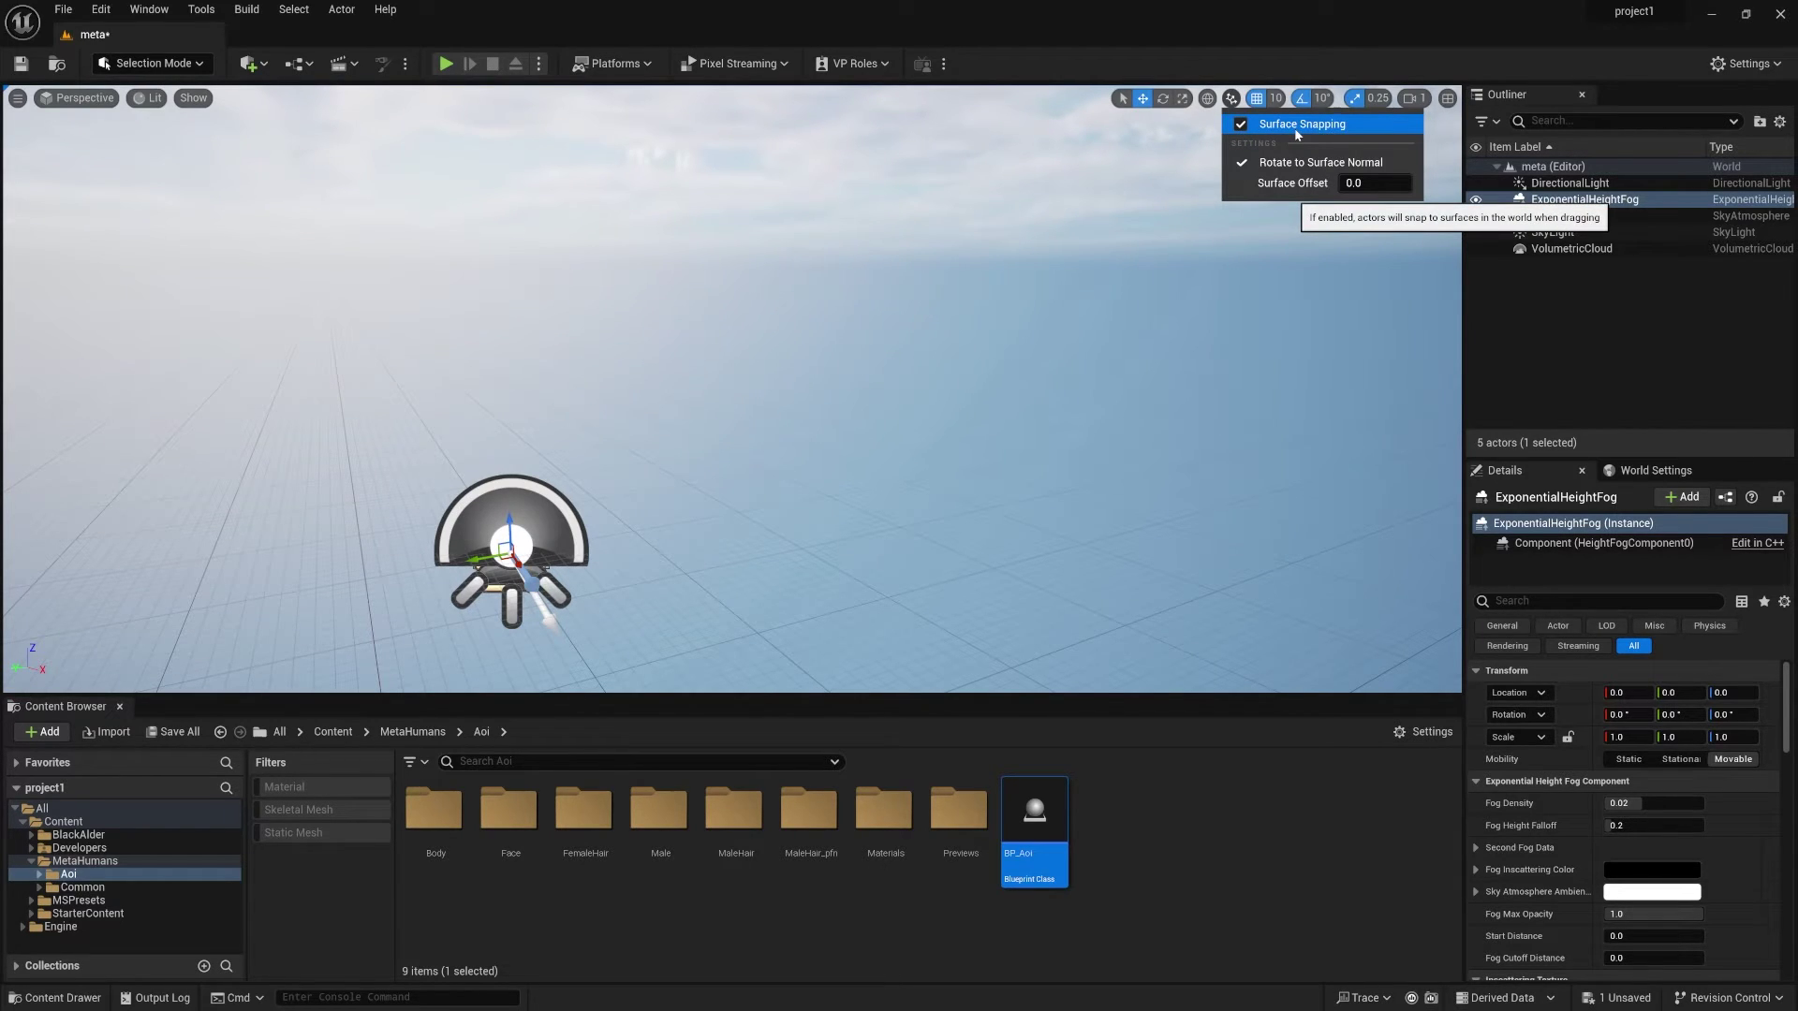
Drag BP_Aoi from the Content Browser into the level and frame the view on it
click(1176, 850)
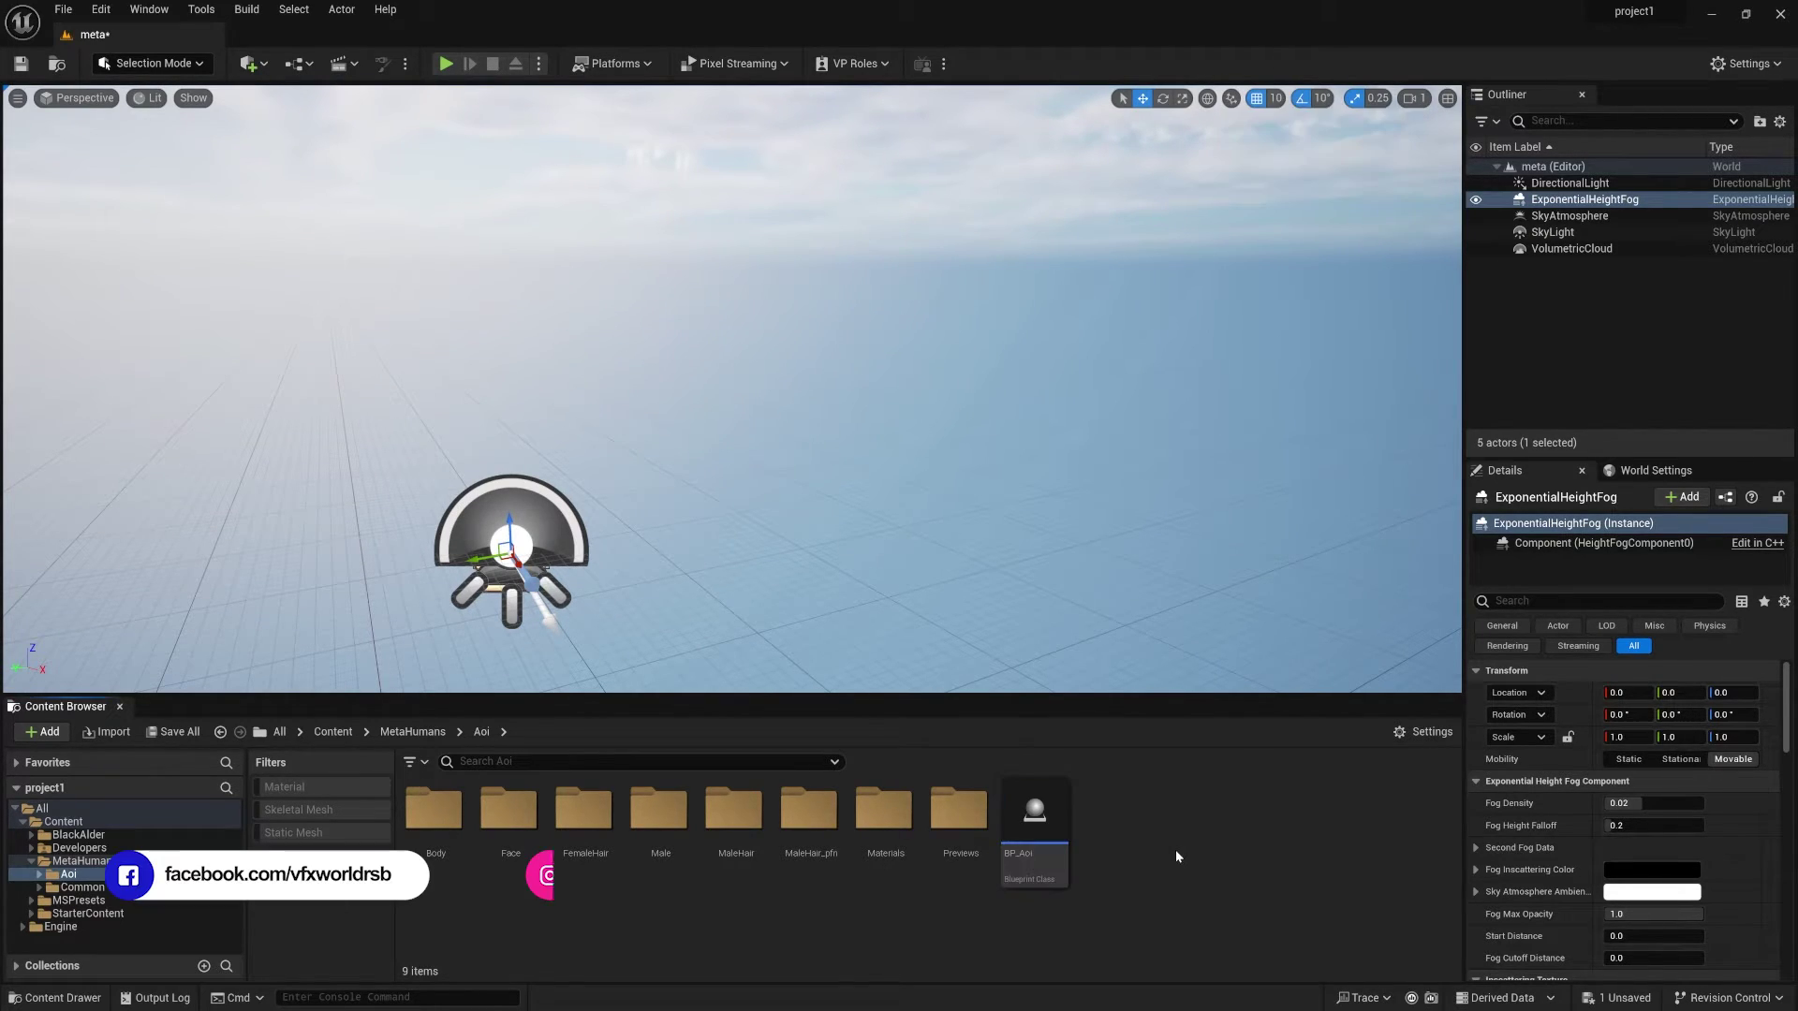
click(1053, 836)
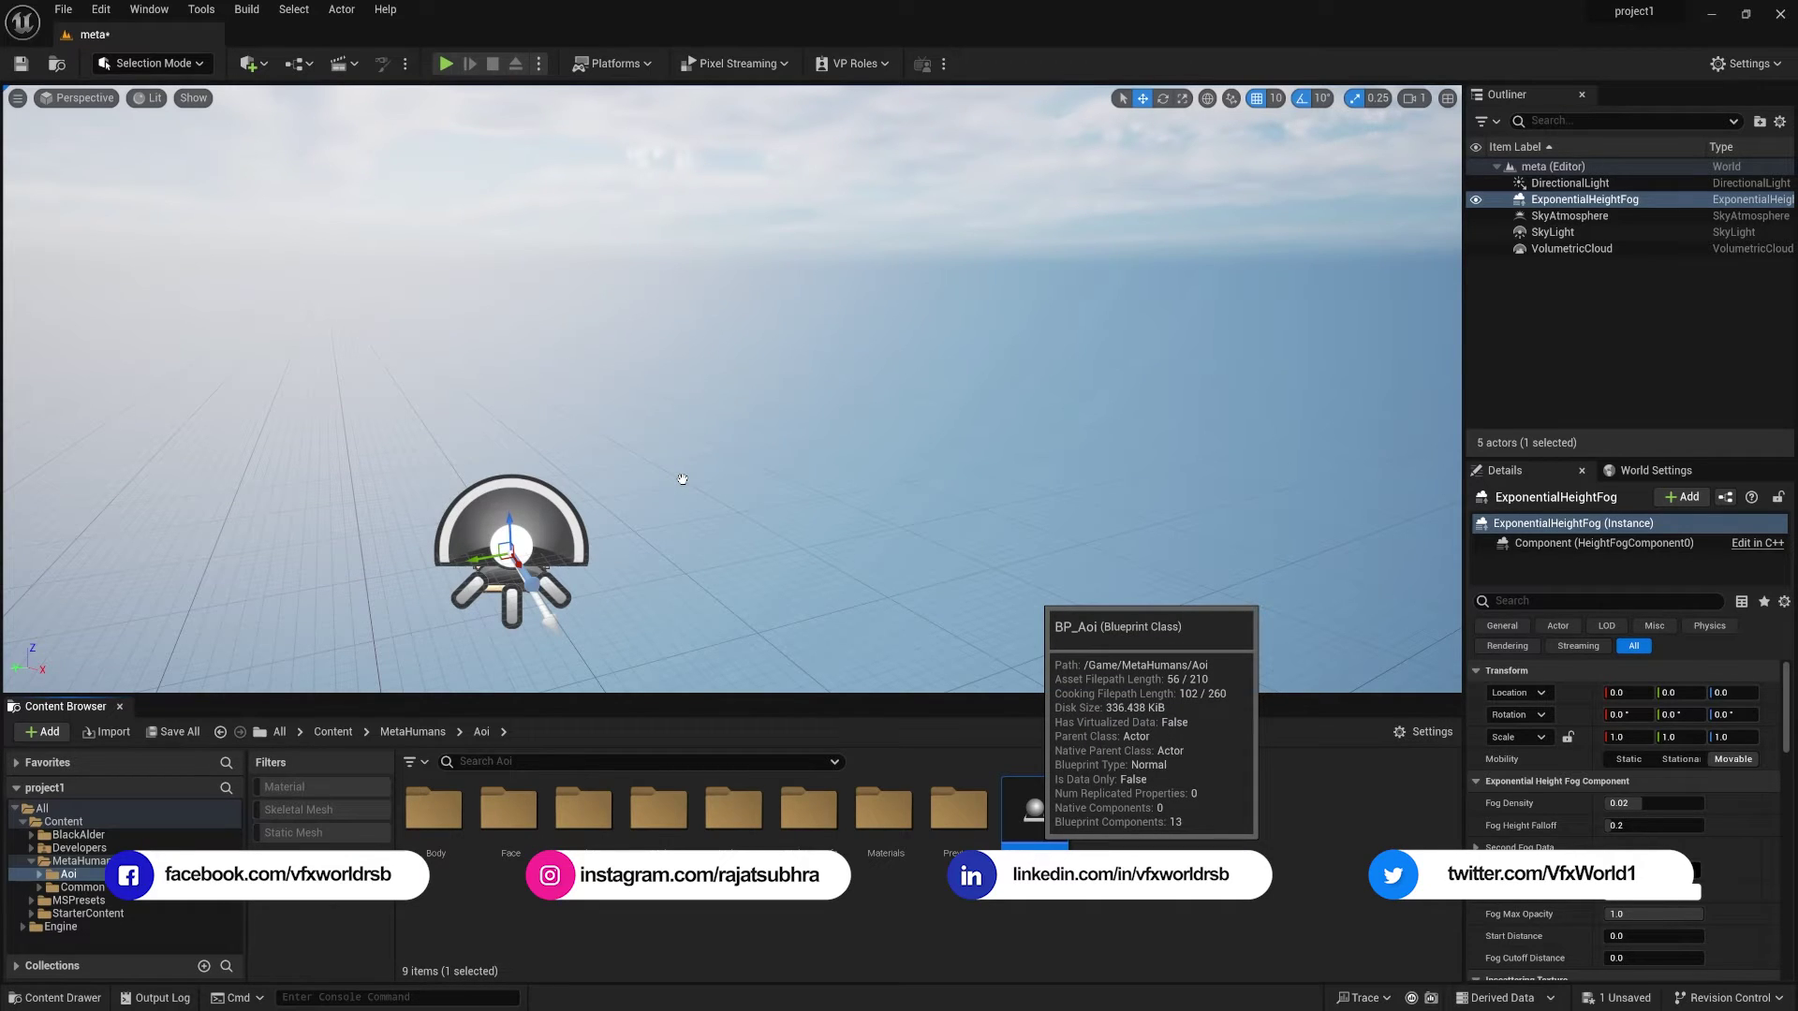
drag(682, 480, 682, 482)
key(f)
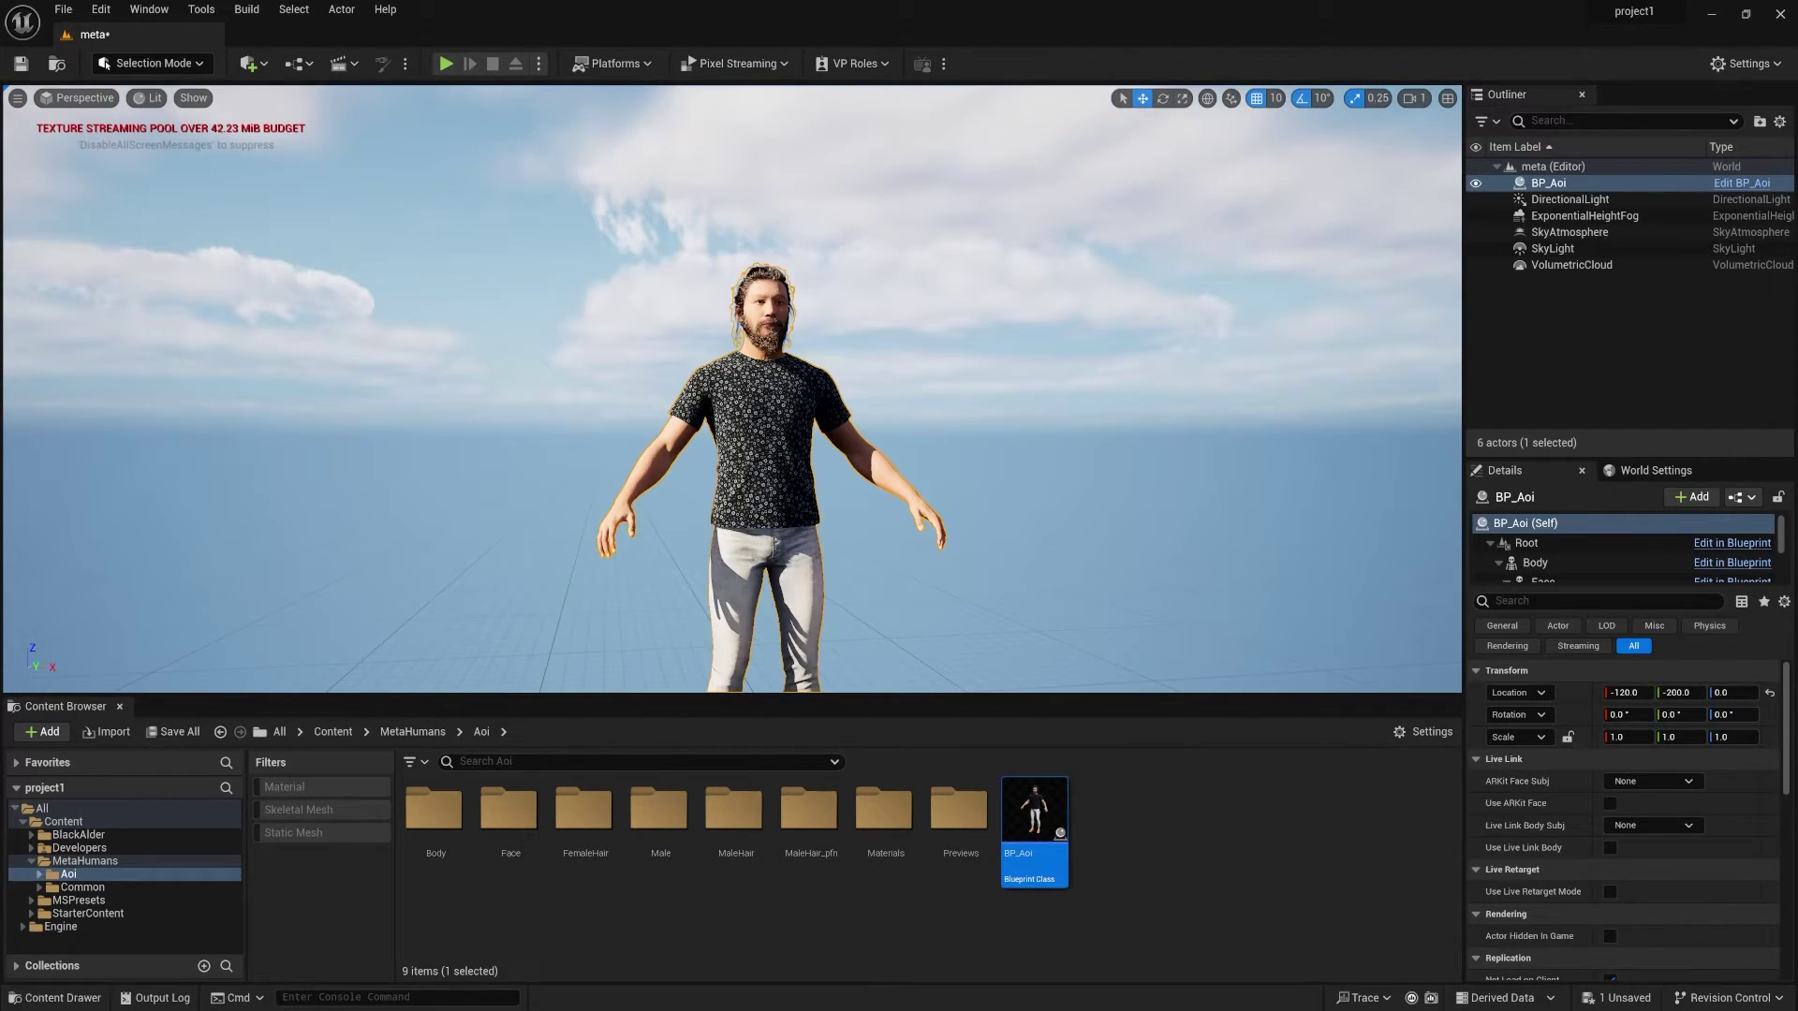
Re-frame the character and lower the viewport camera speed to 0.33
key(f)
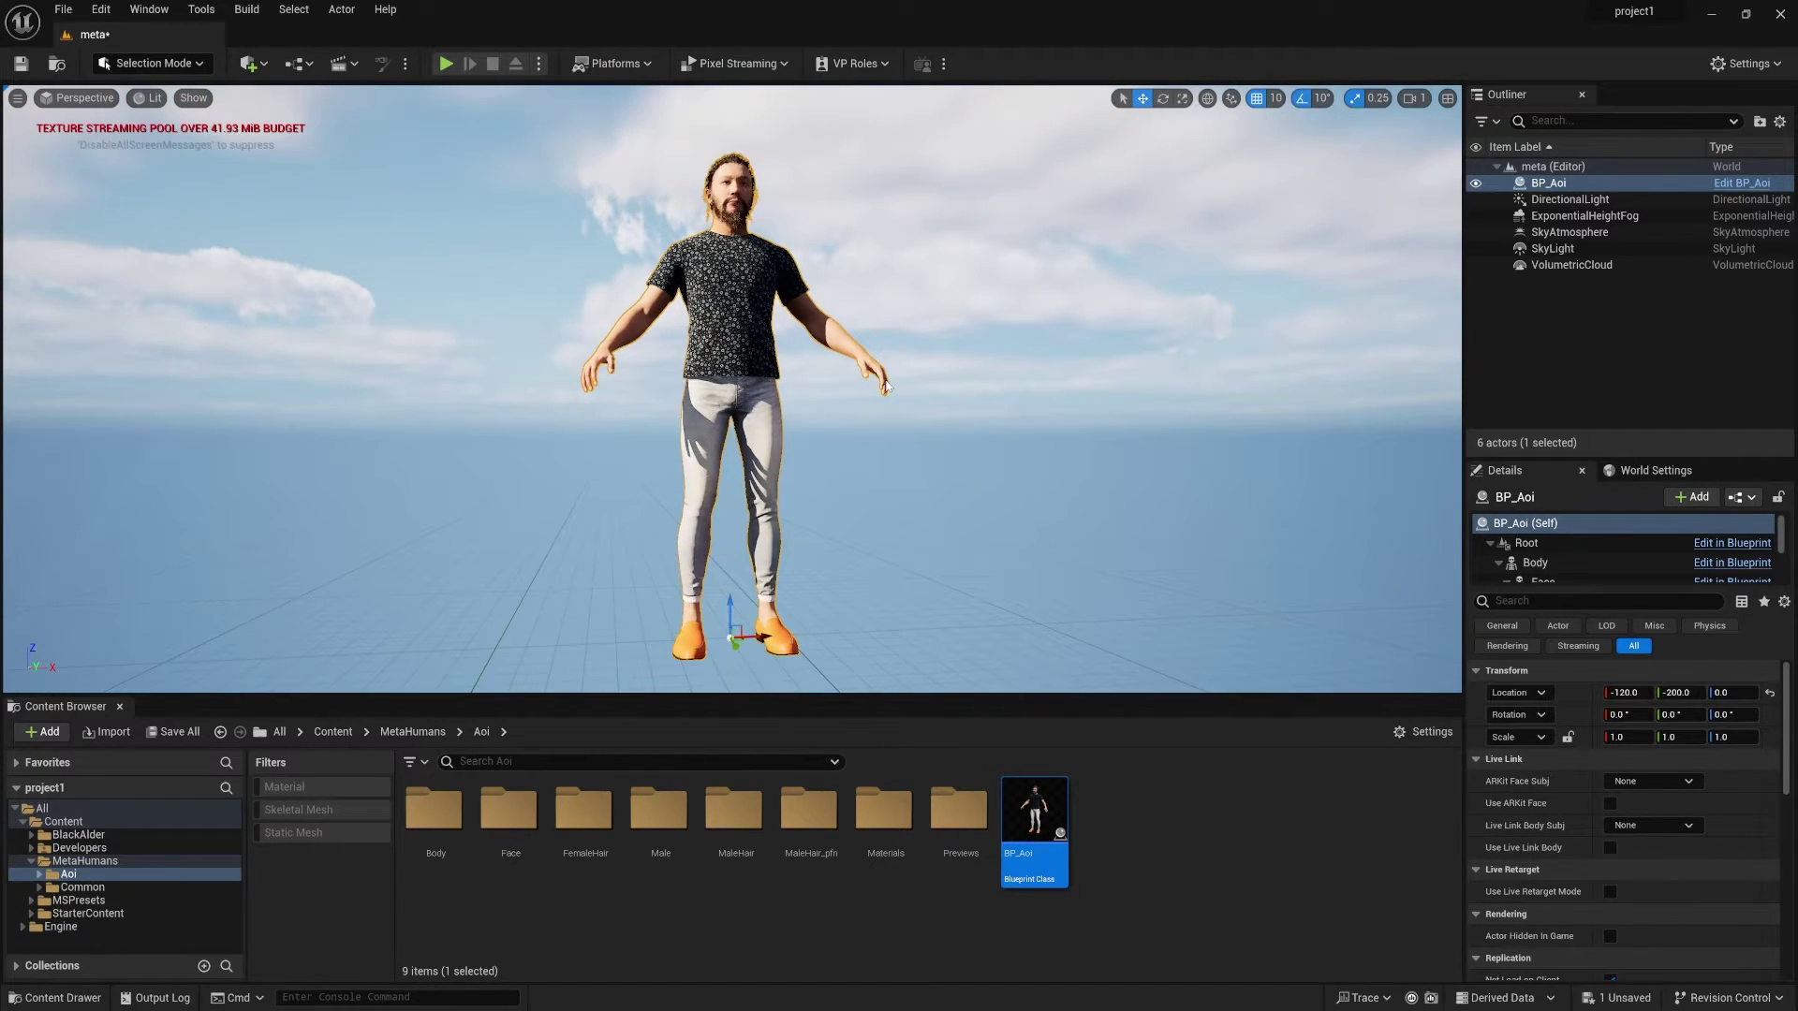
click(1416, 98)
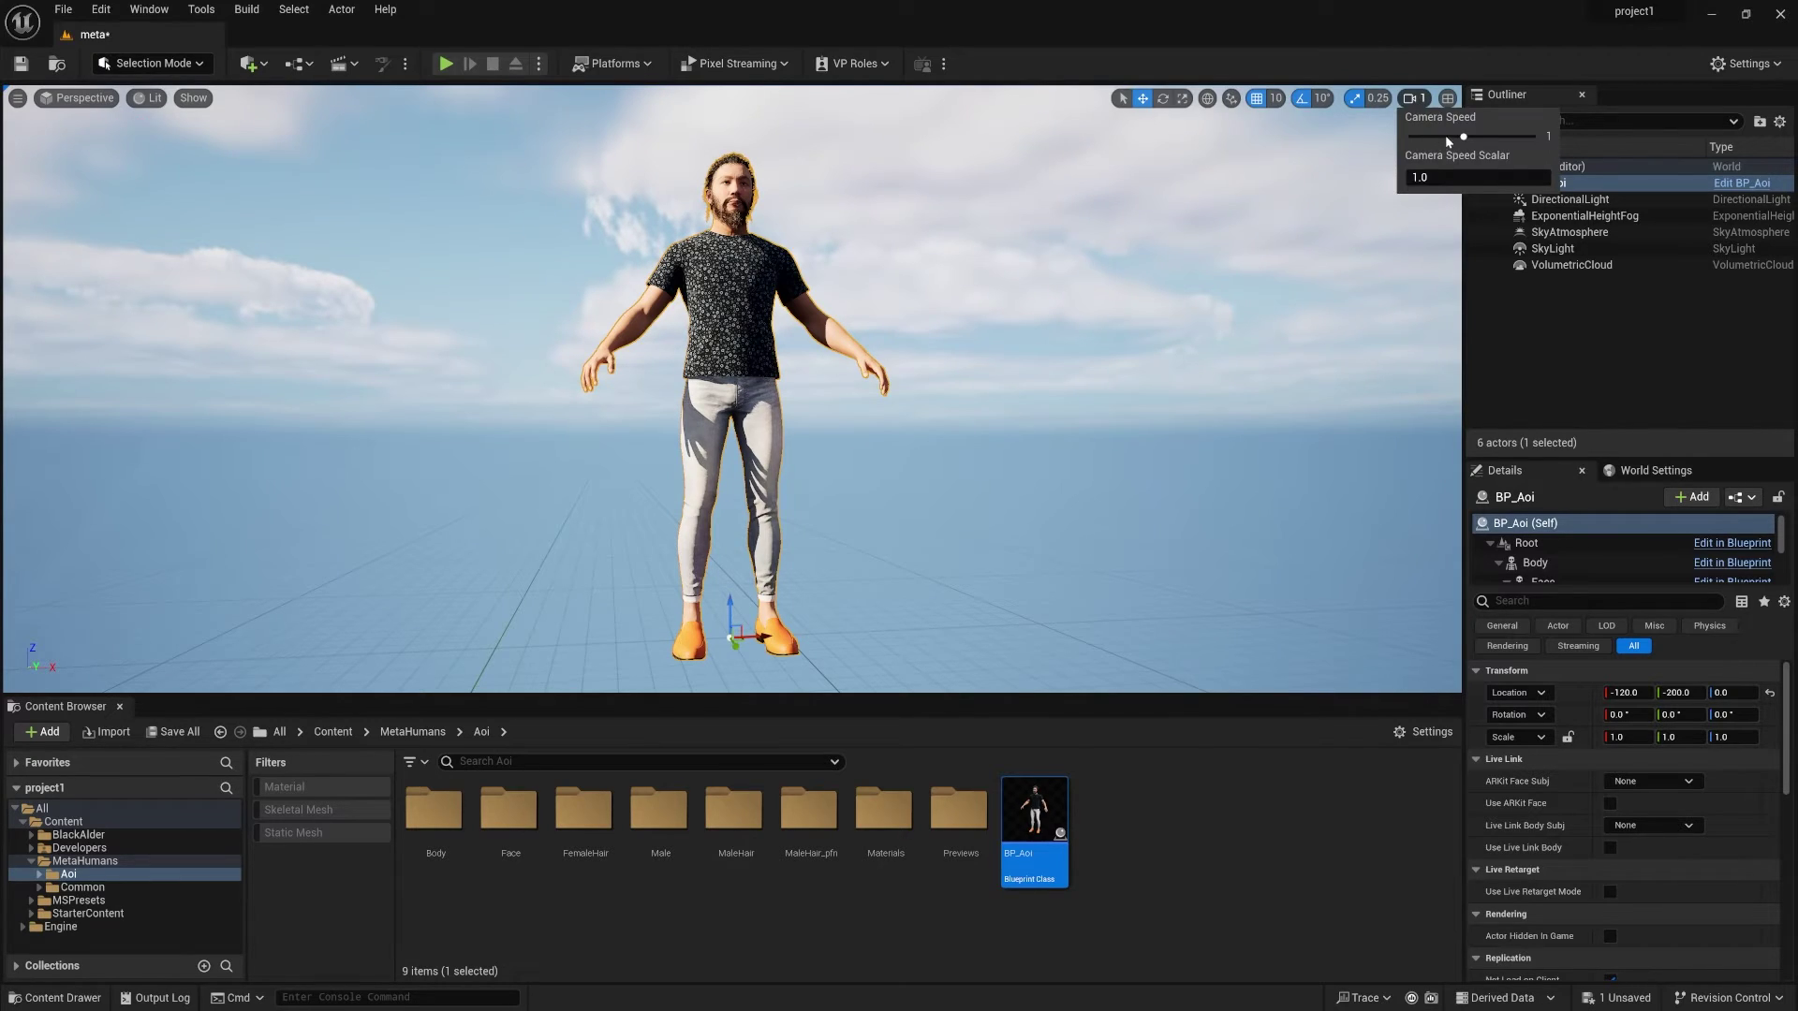
drag(1445, 135, 1432, 135)
scroll(731, 388, up, 10)
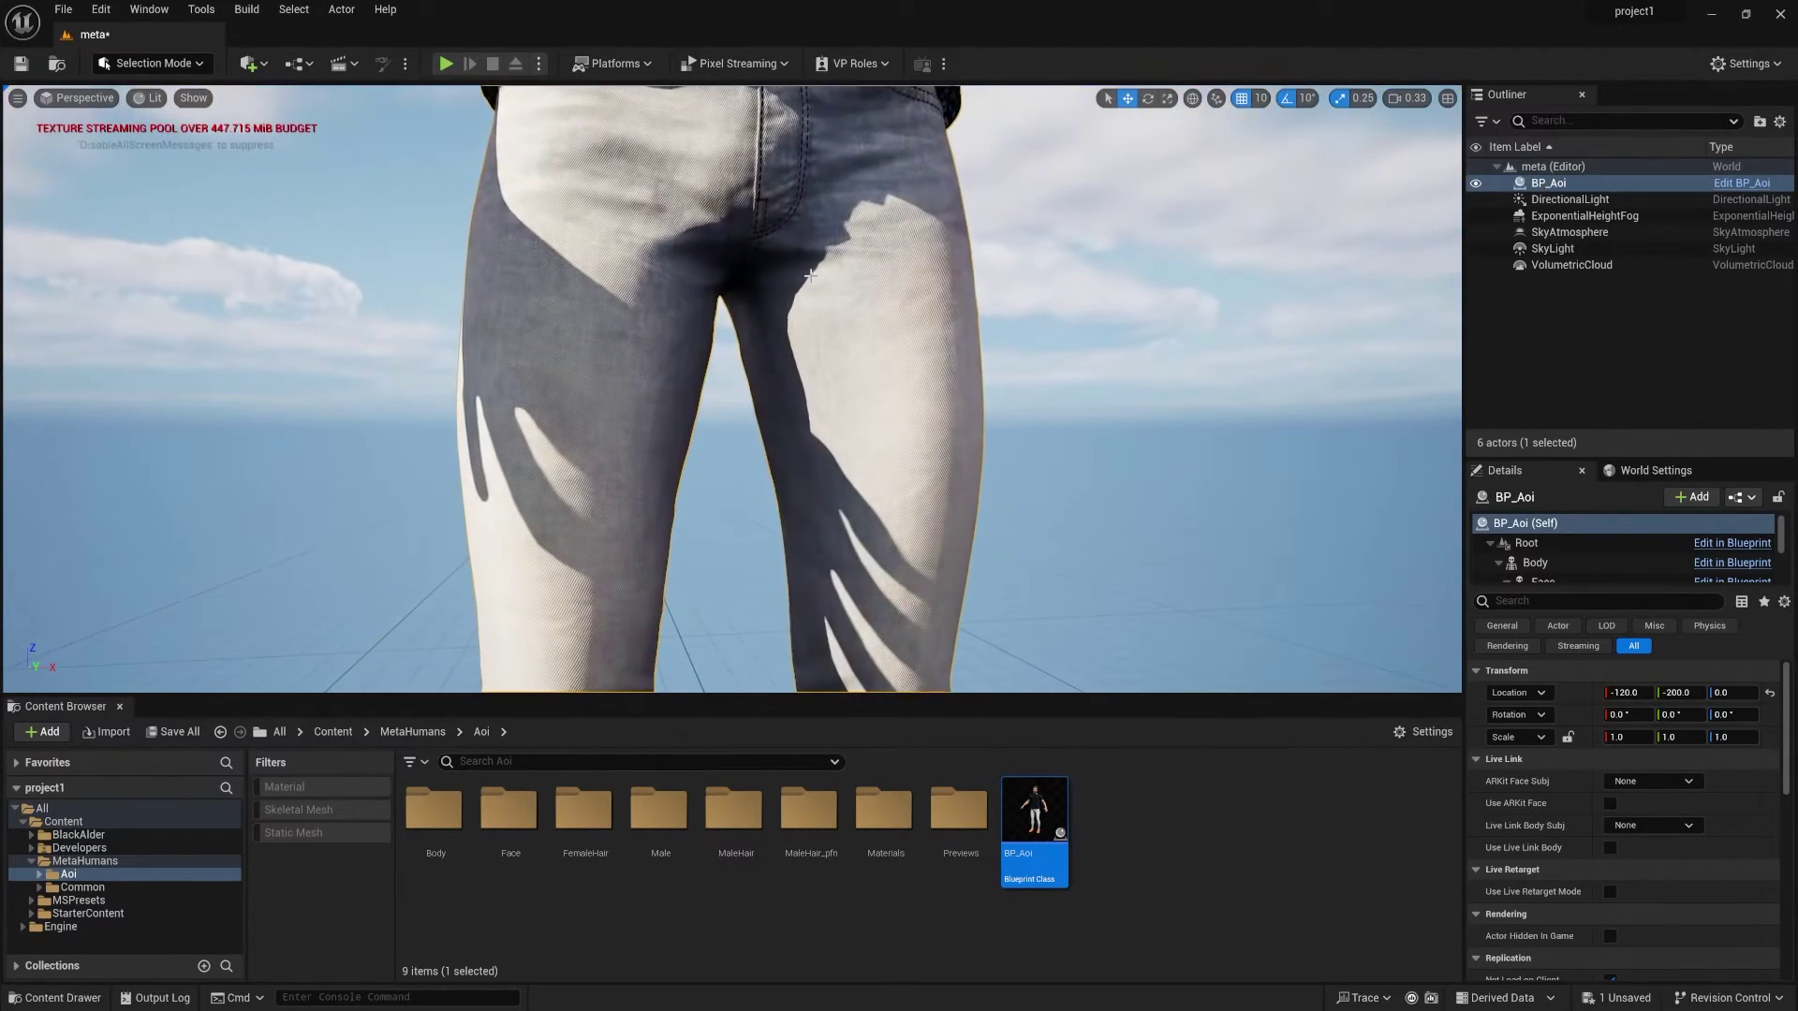
Fly the camera around Aoi's head and face to inspect it, then deselect the character
key(Page_Up)
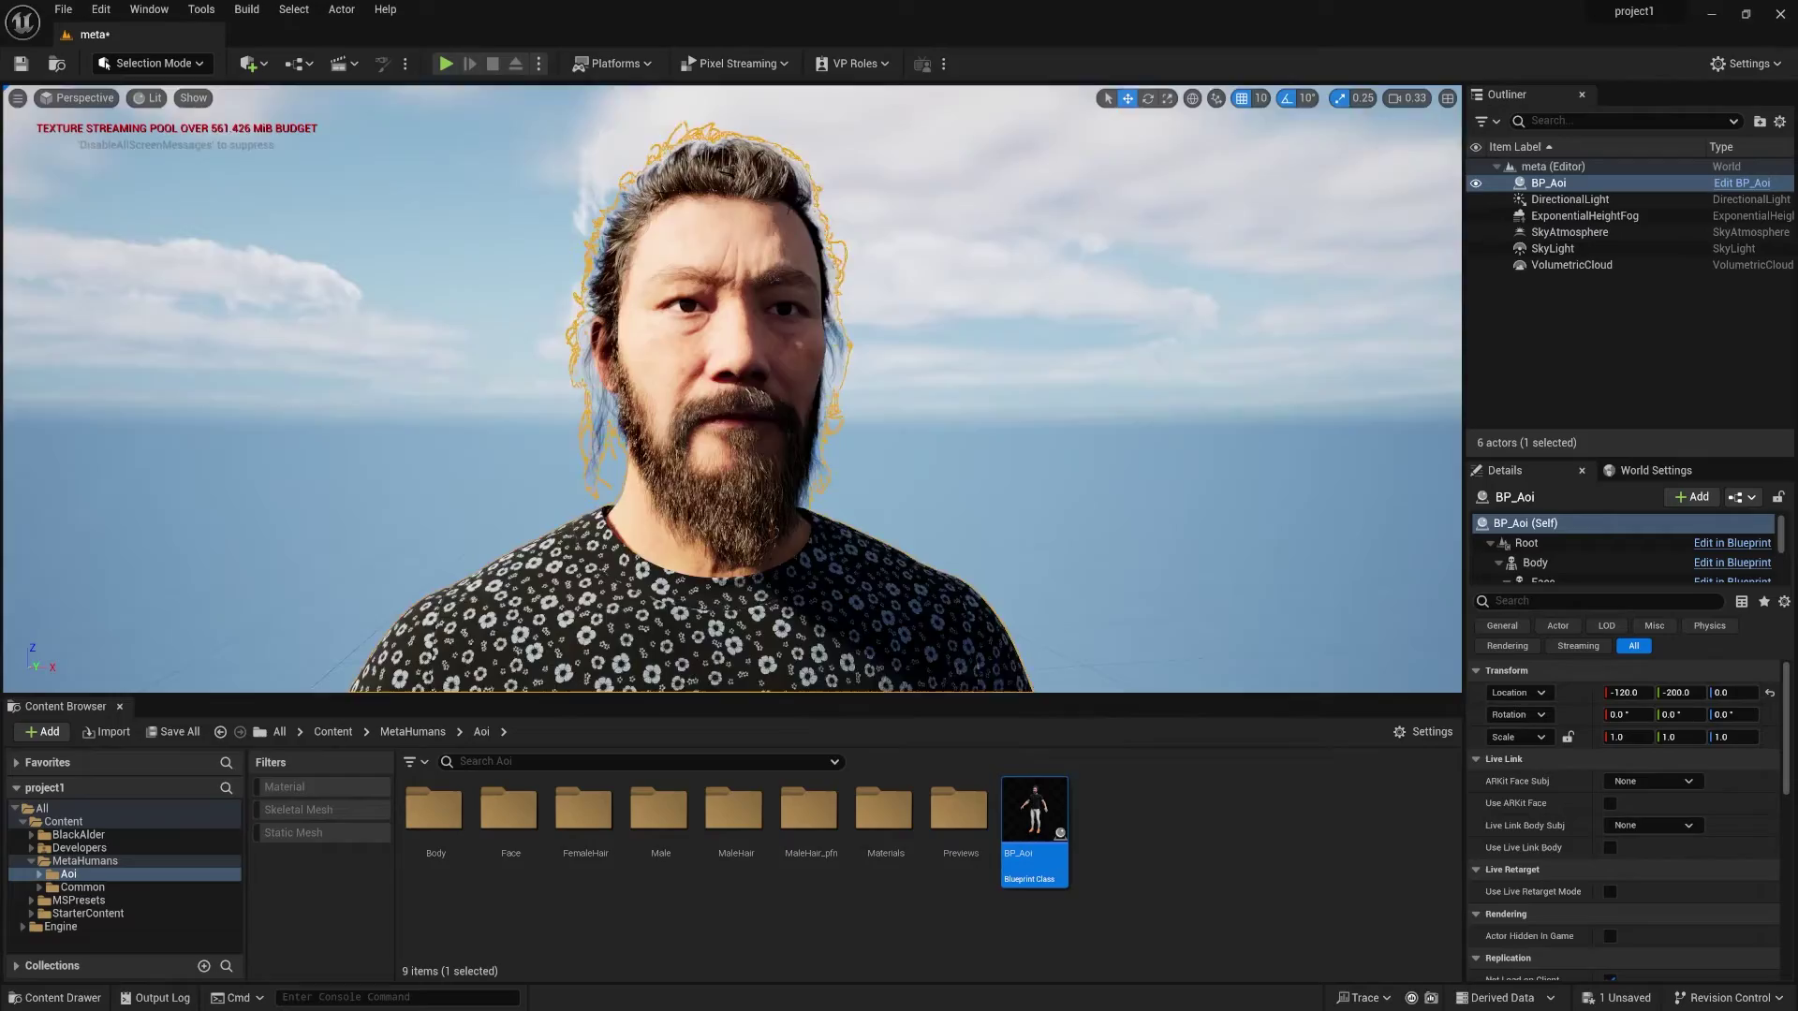
key(Up)
key(Page_Up)
key(Down)
key(Up)
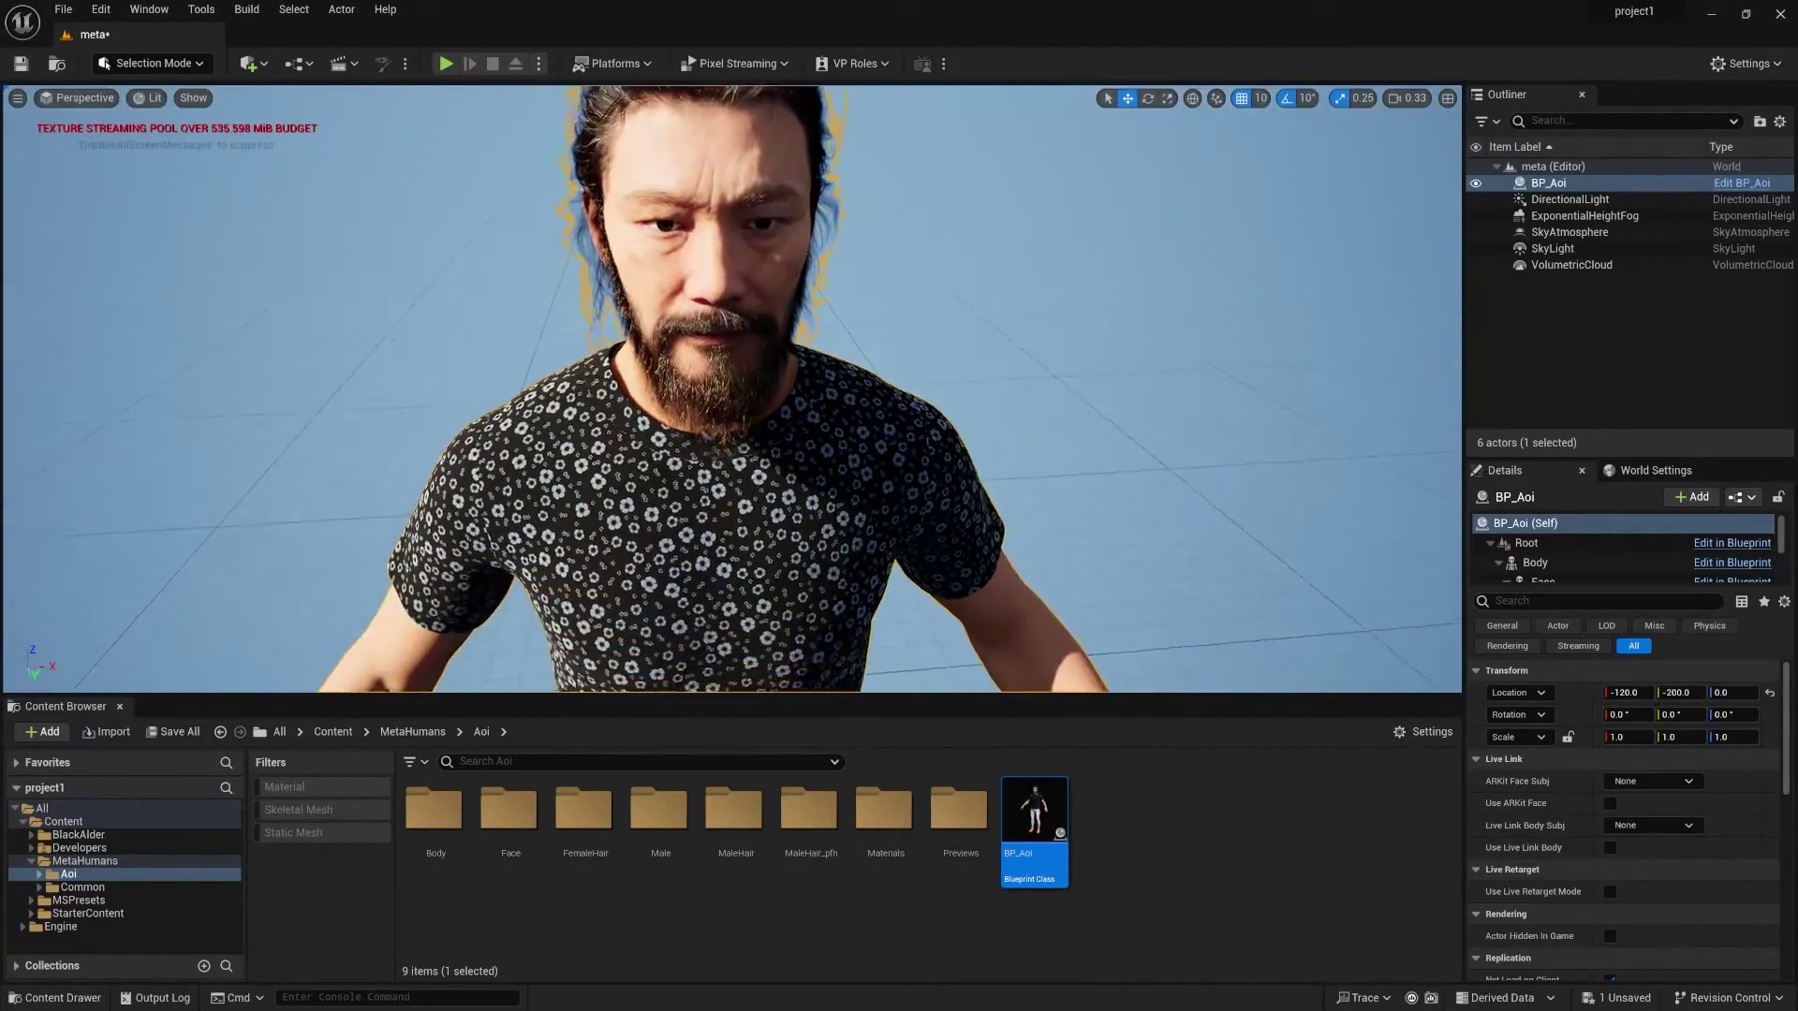
key(Page_Down)
key(Page_Up)
key(Page_Up)
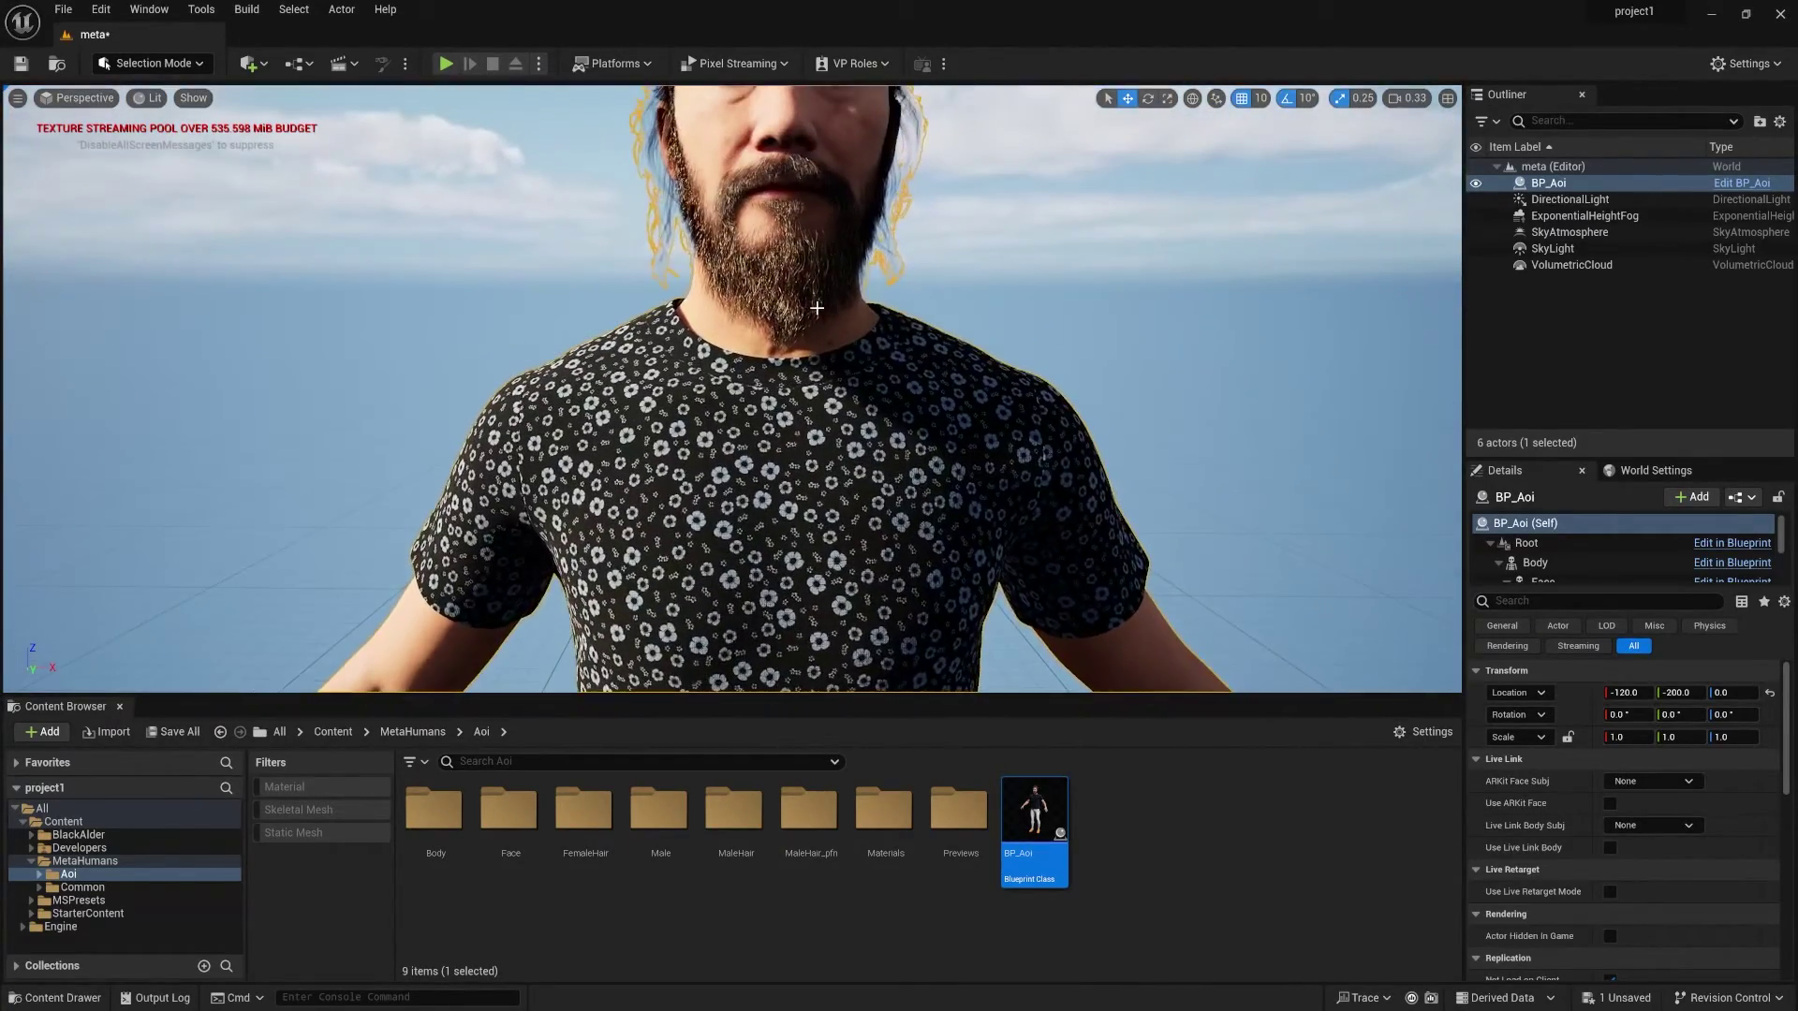
key(Down)
click(1064, 269)
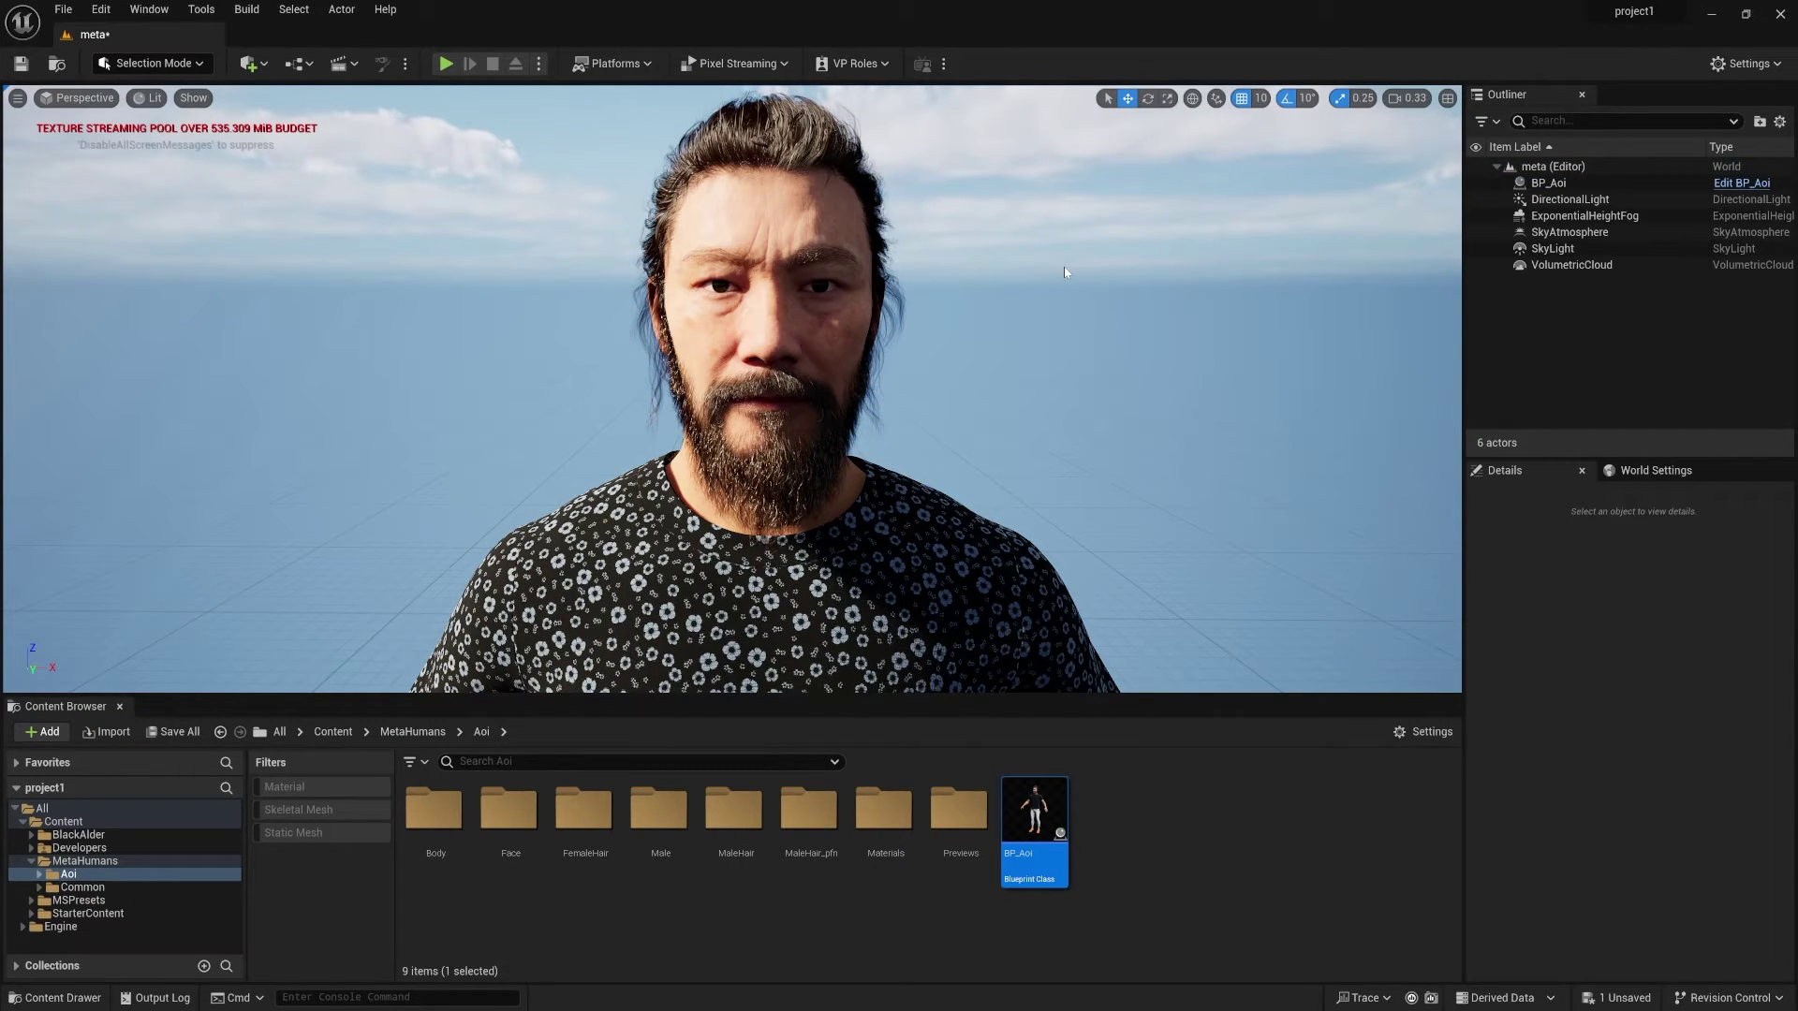
key(Right)
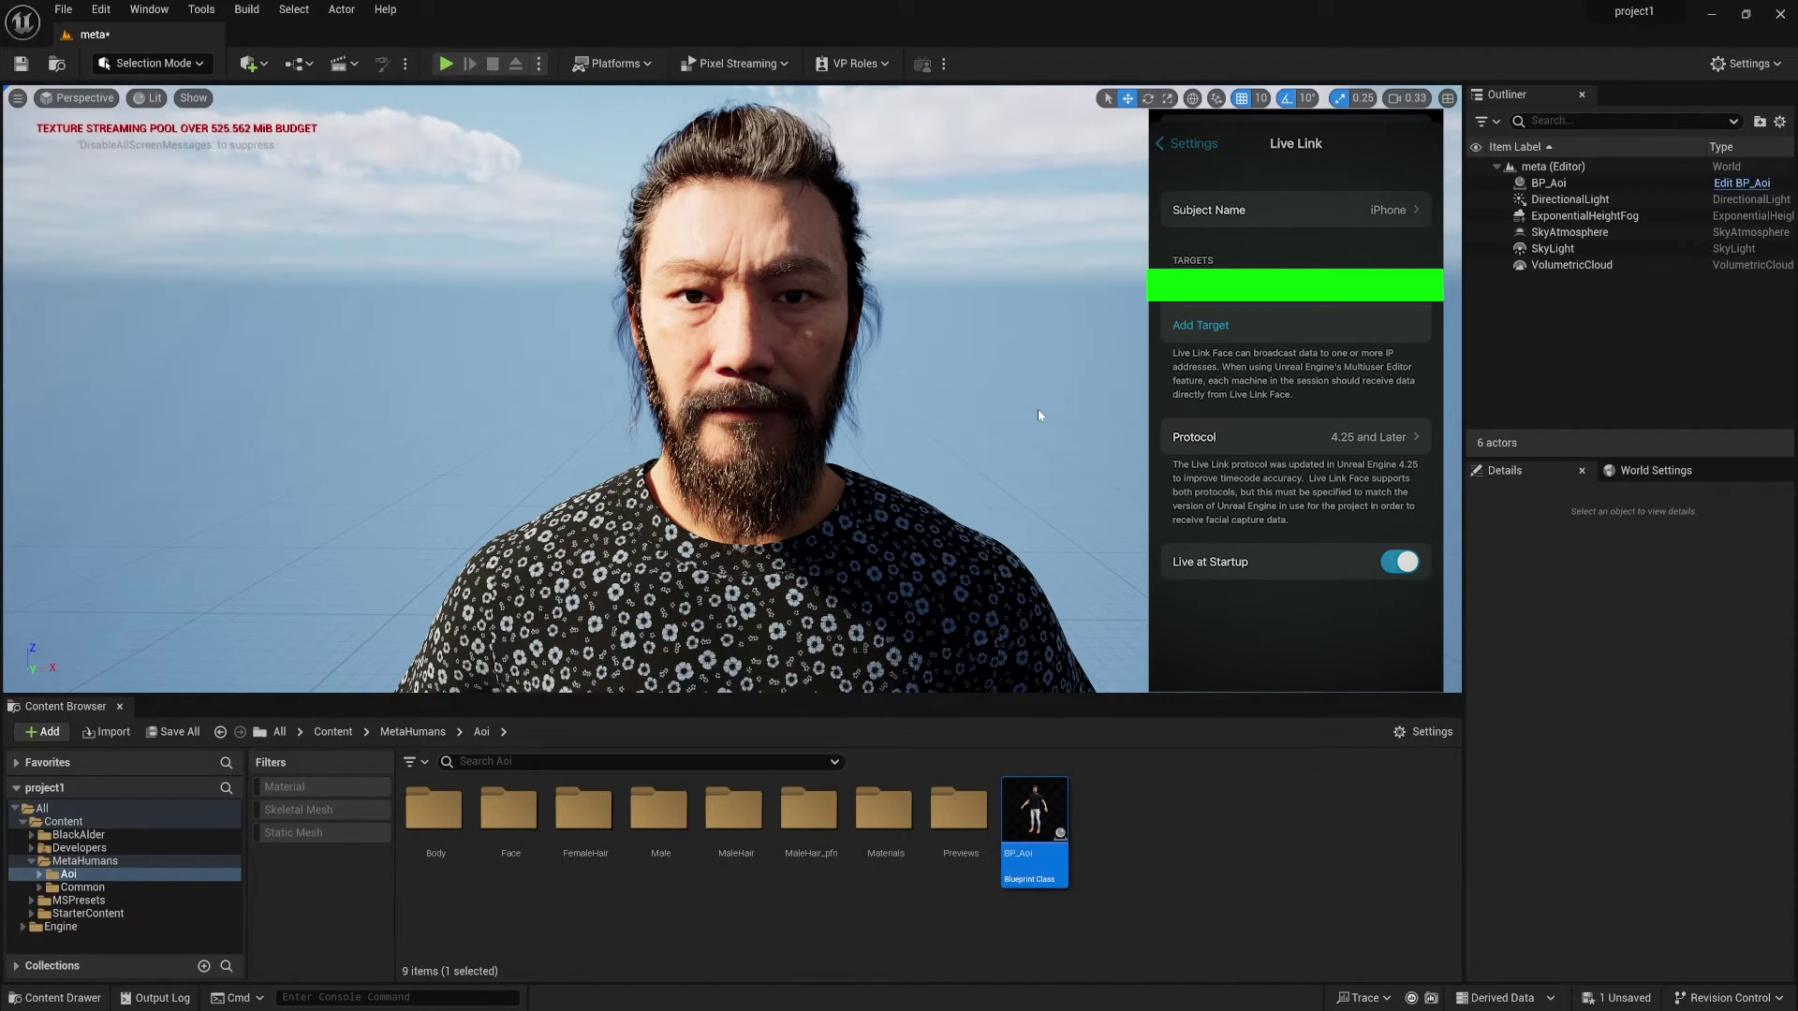
Run ipconfig in an administrator Command Prompt to list the PC's IPv4 address
key(super)
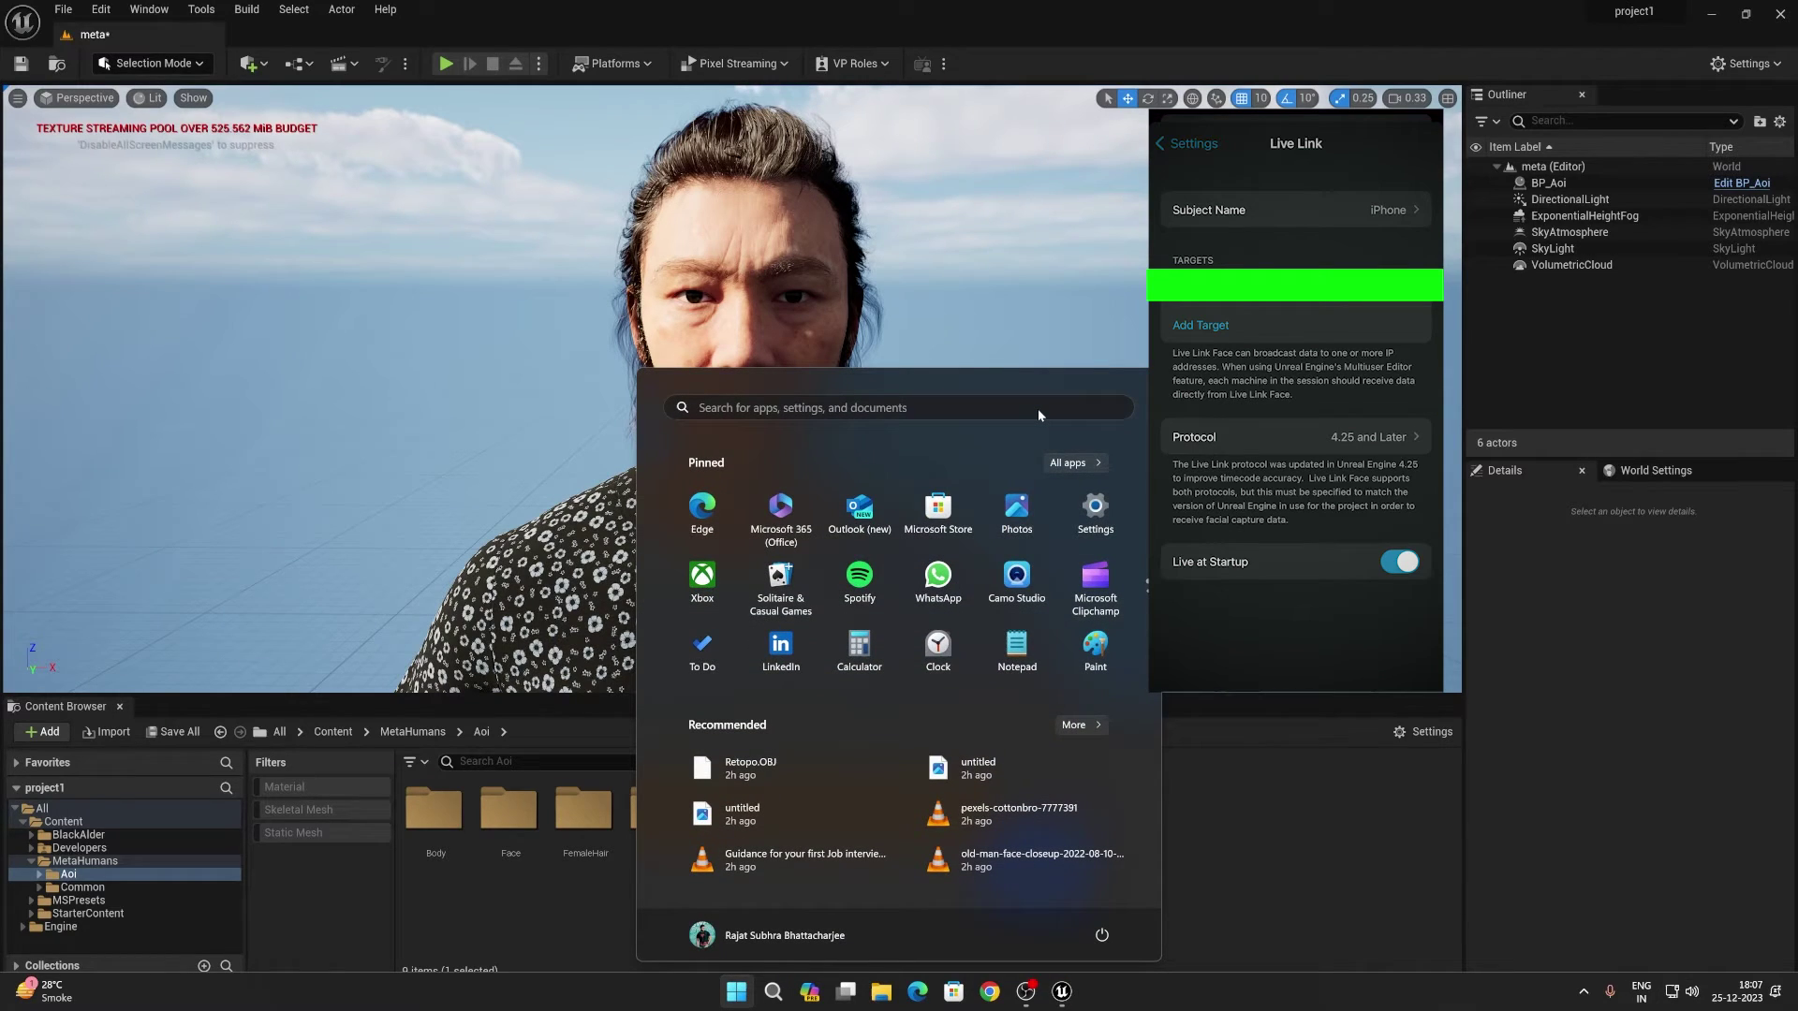
text(cmd)
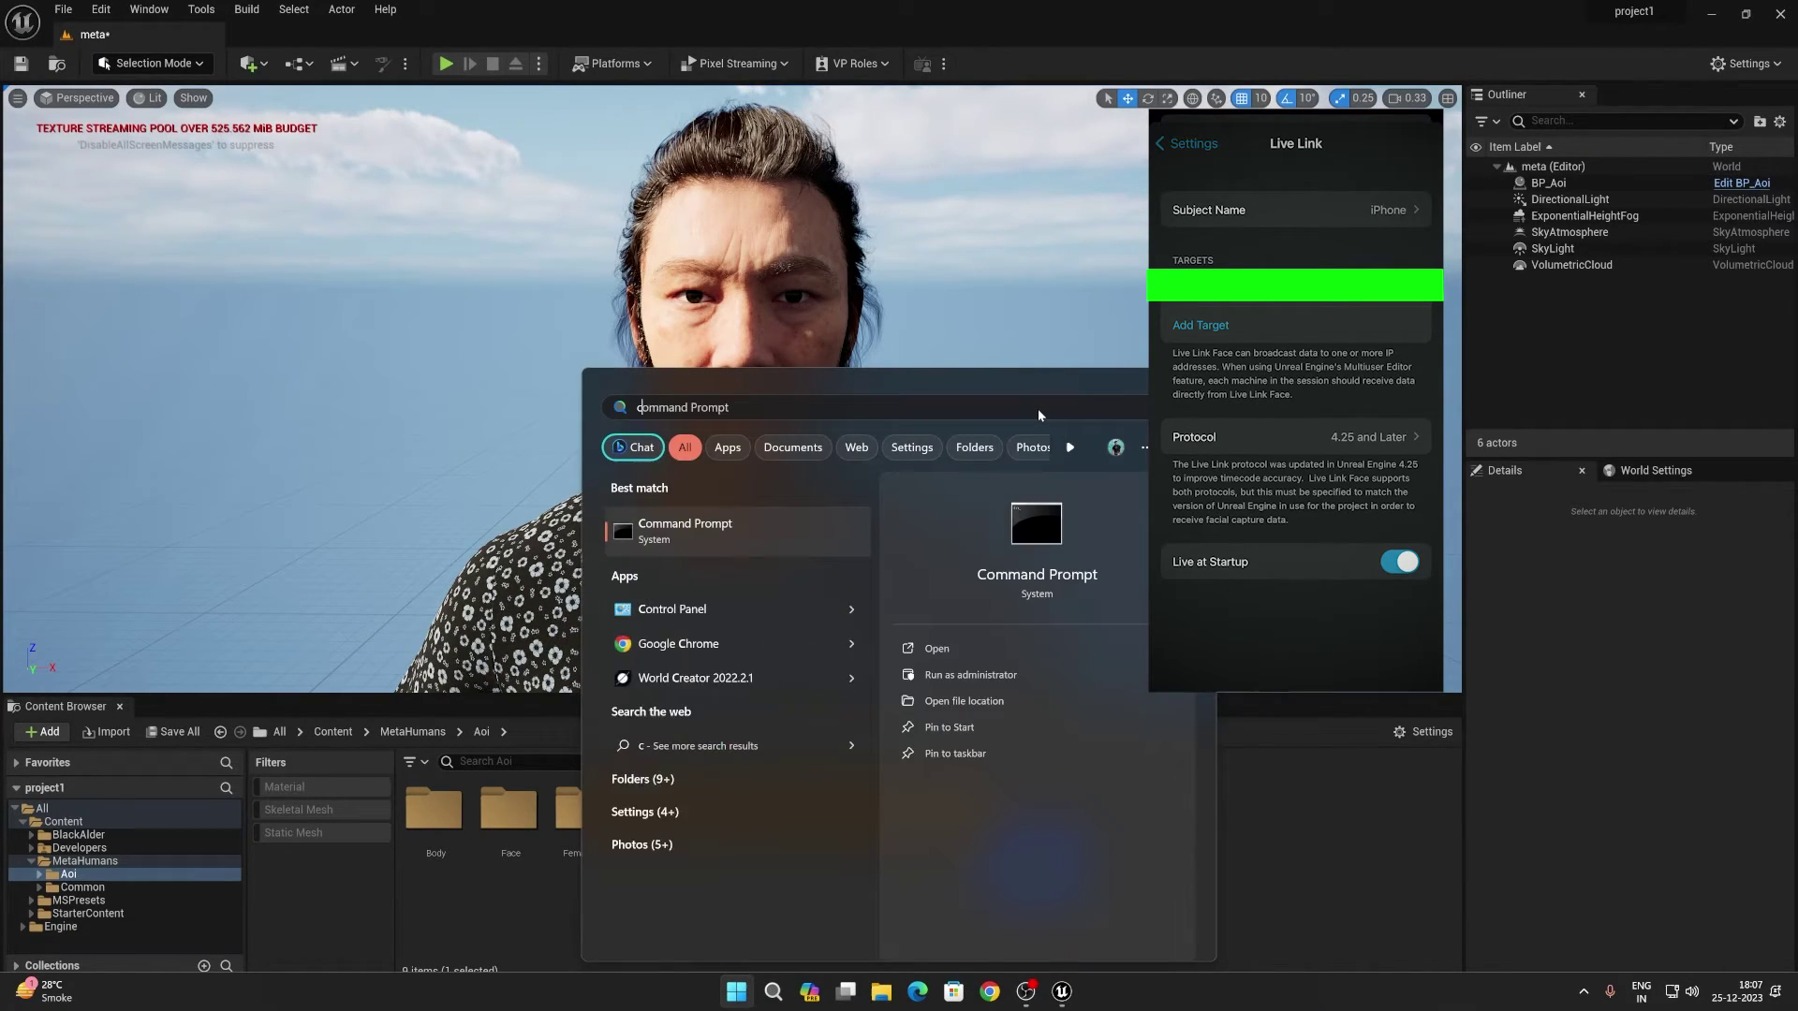
right_click(741, 551)
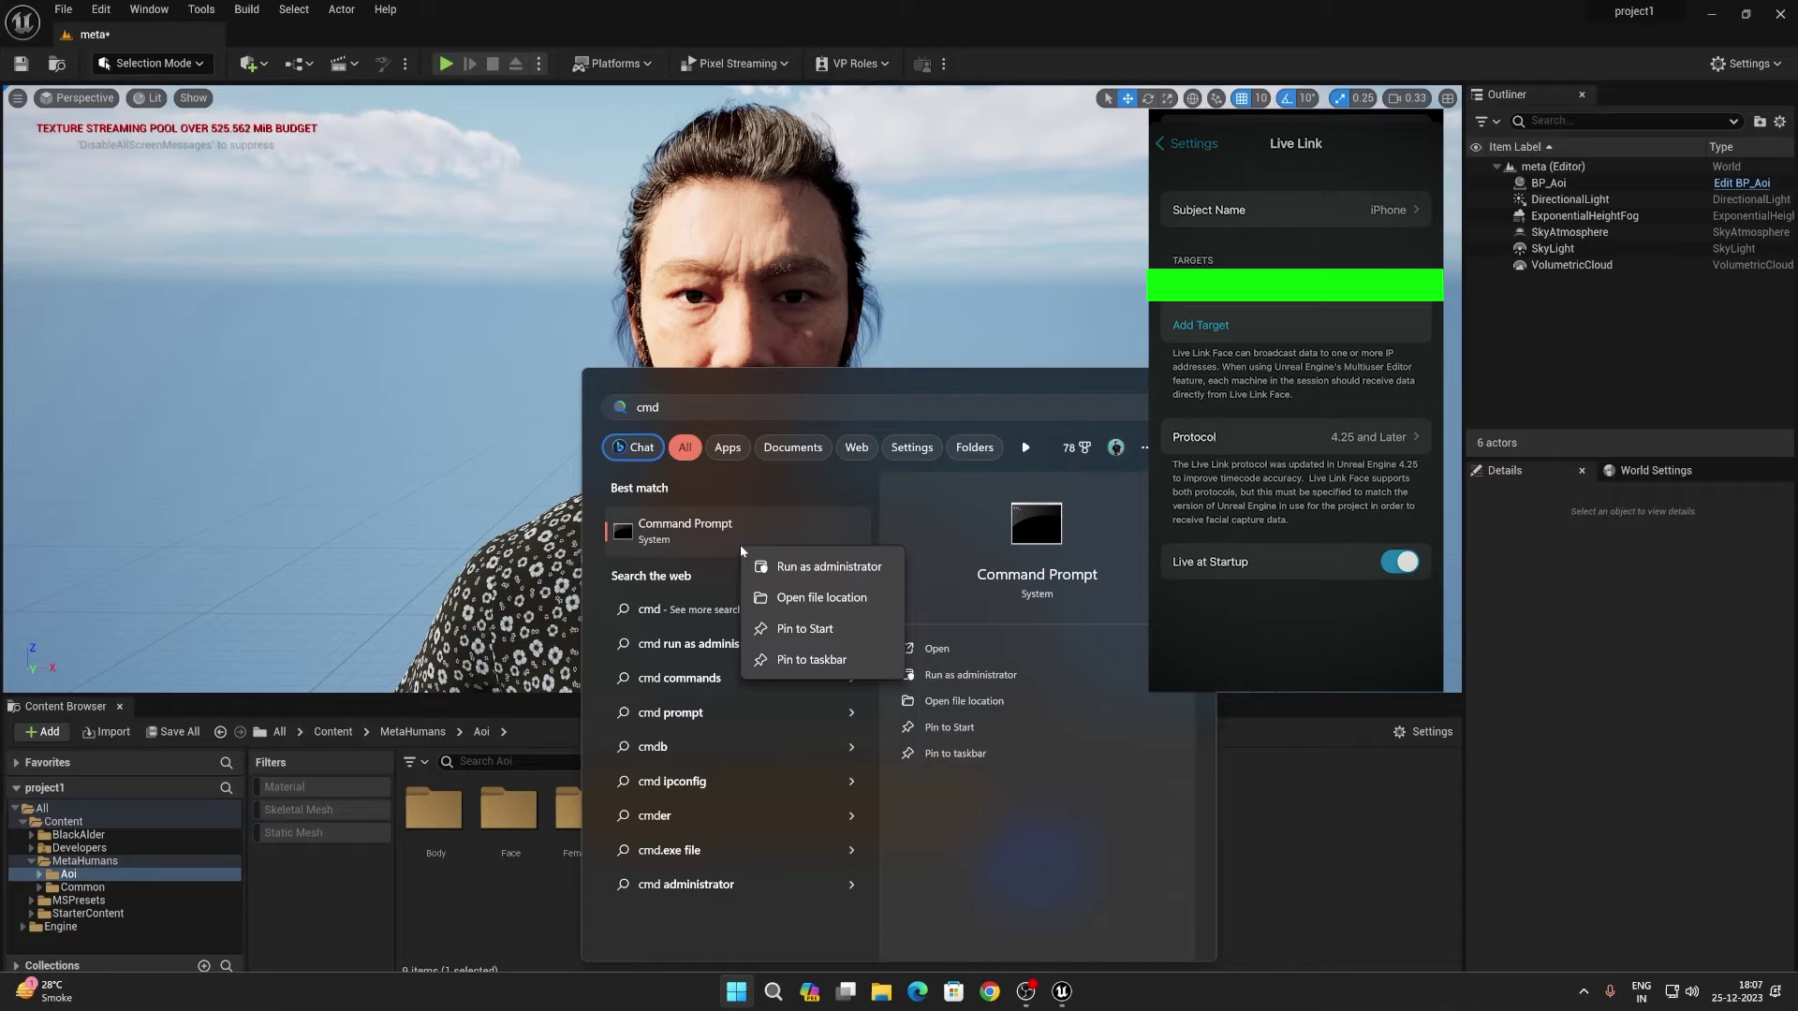
click(765, 568)
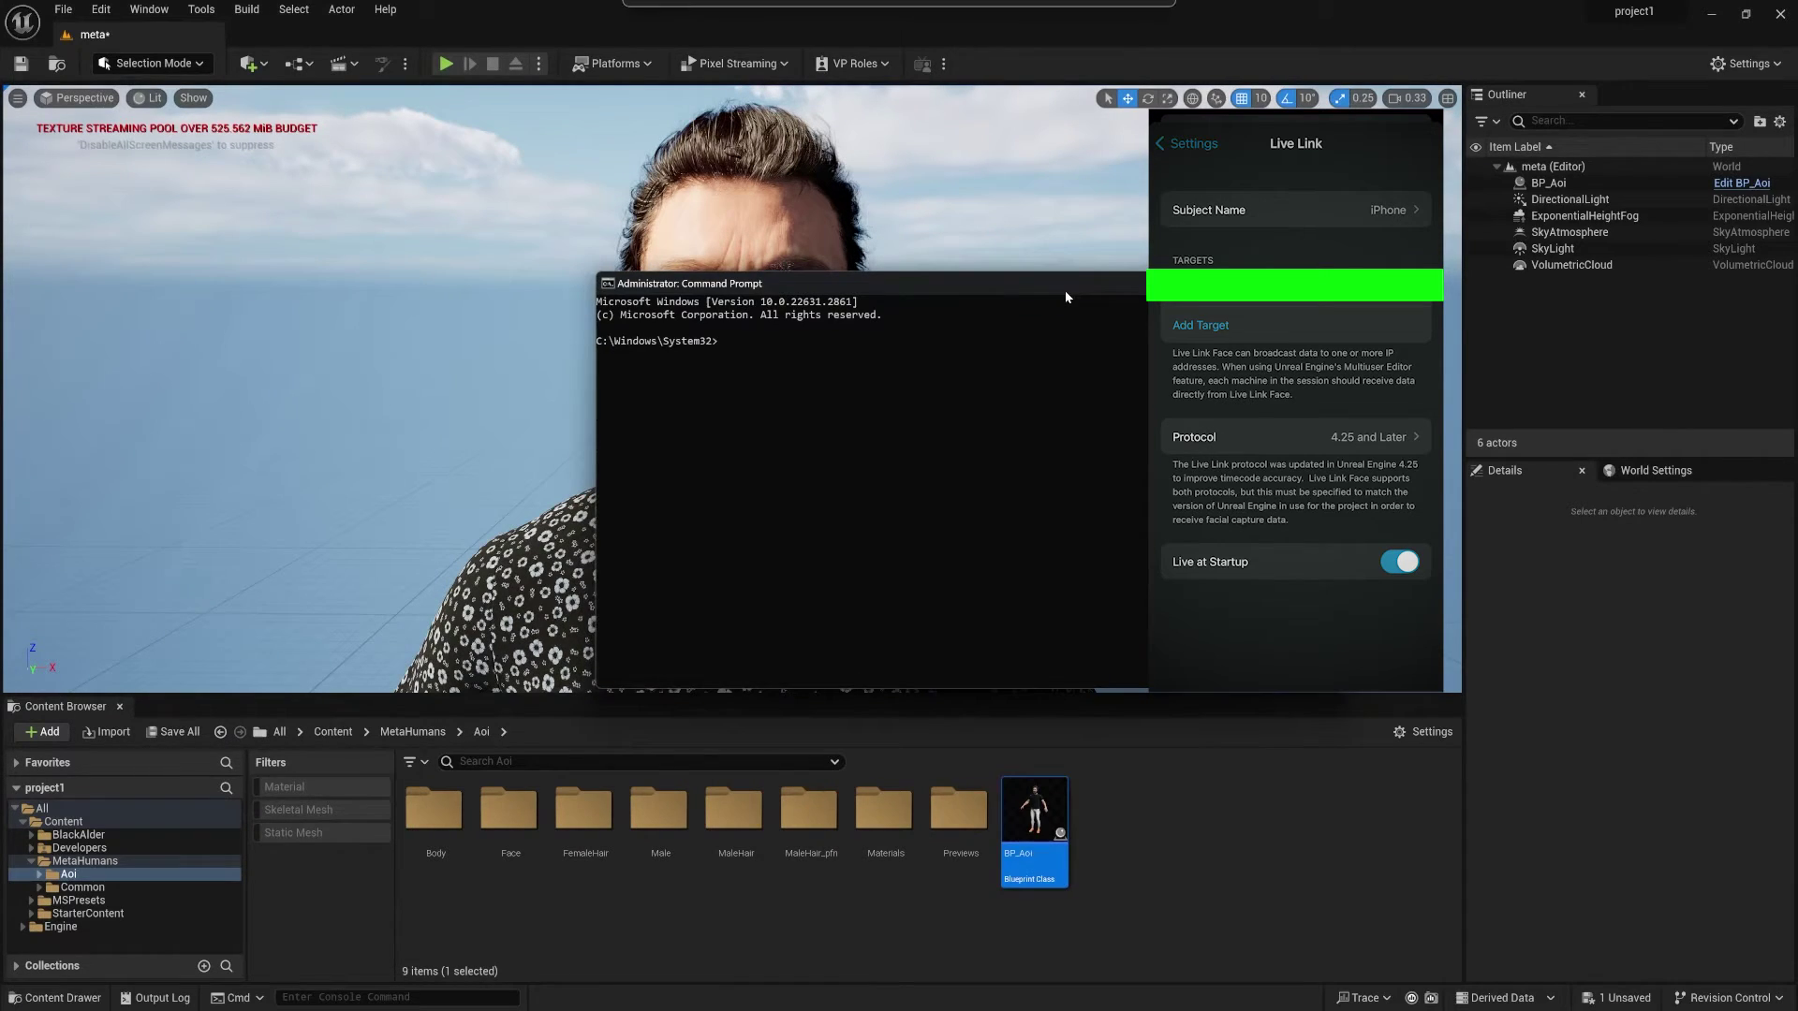
text(ipconfig)
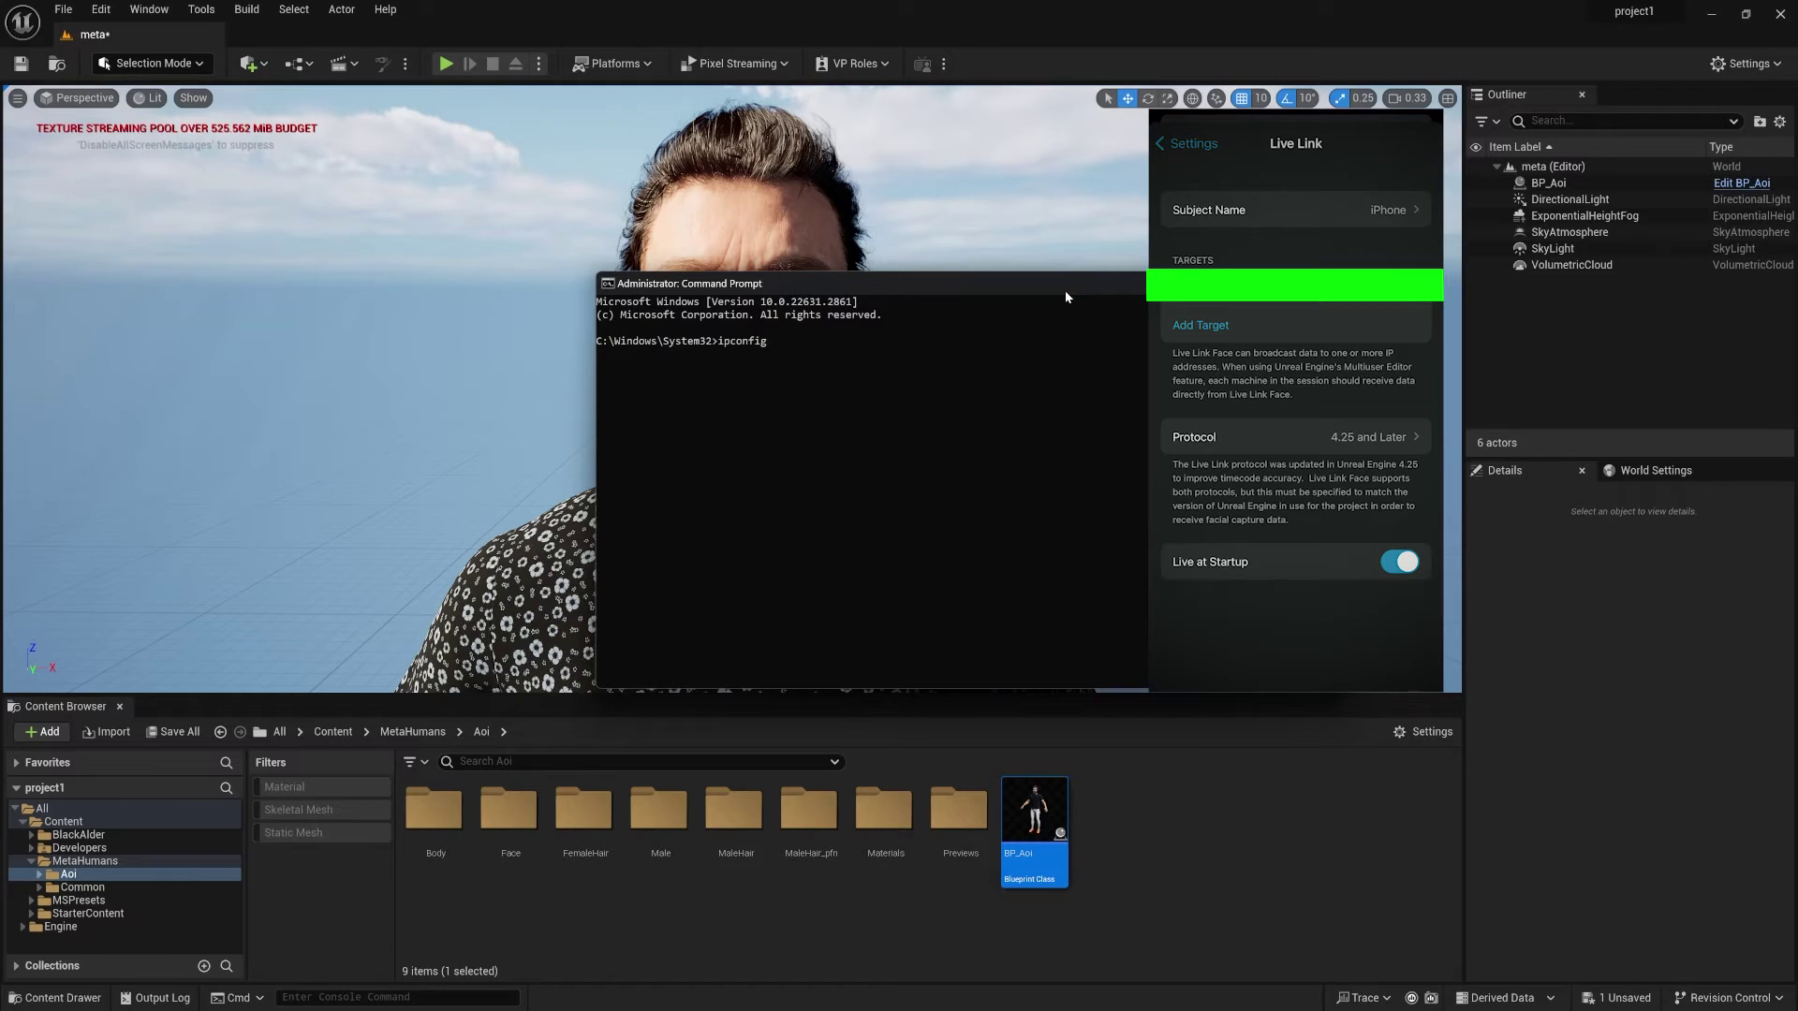
key(Return)
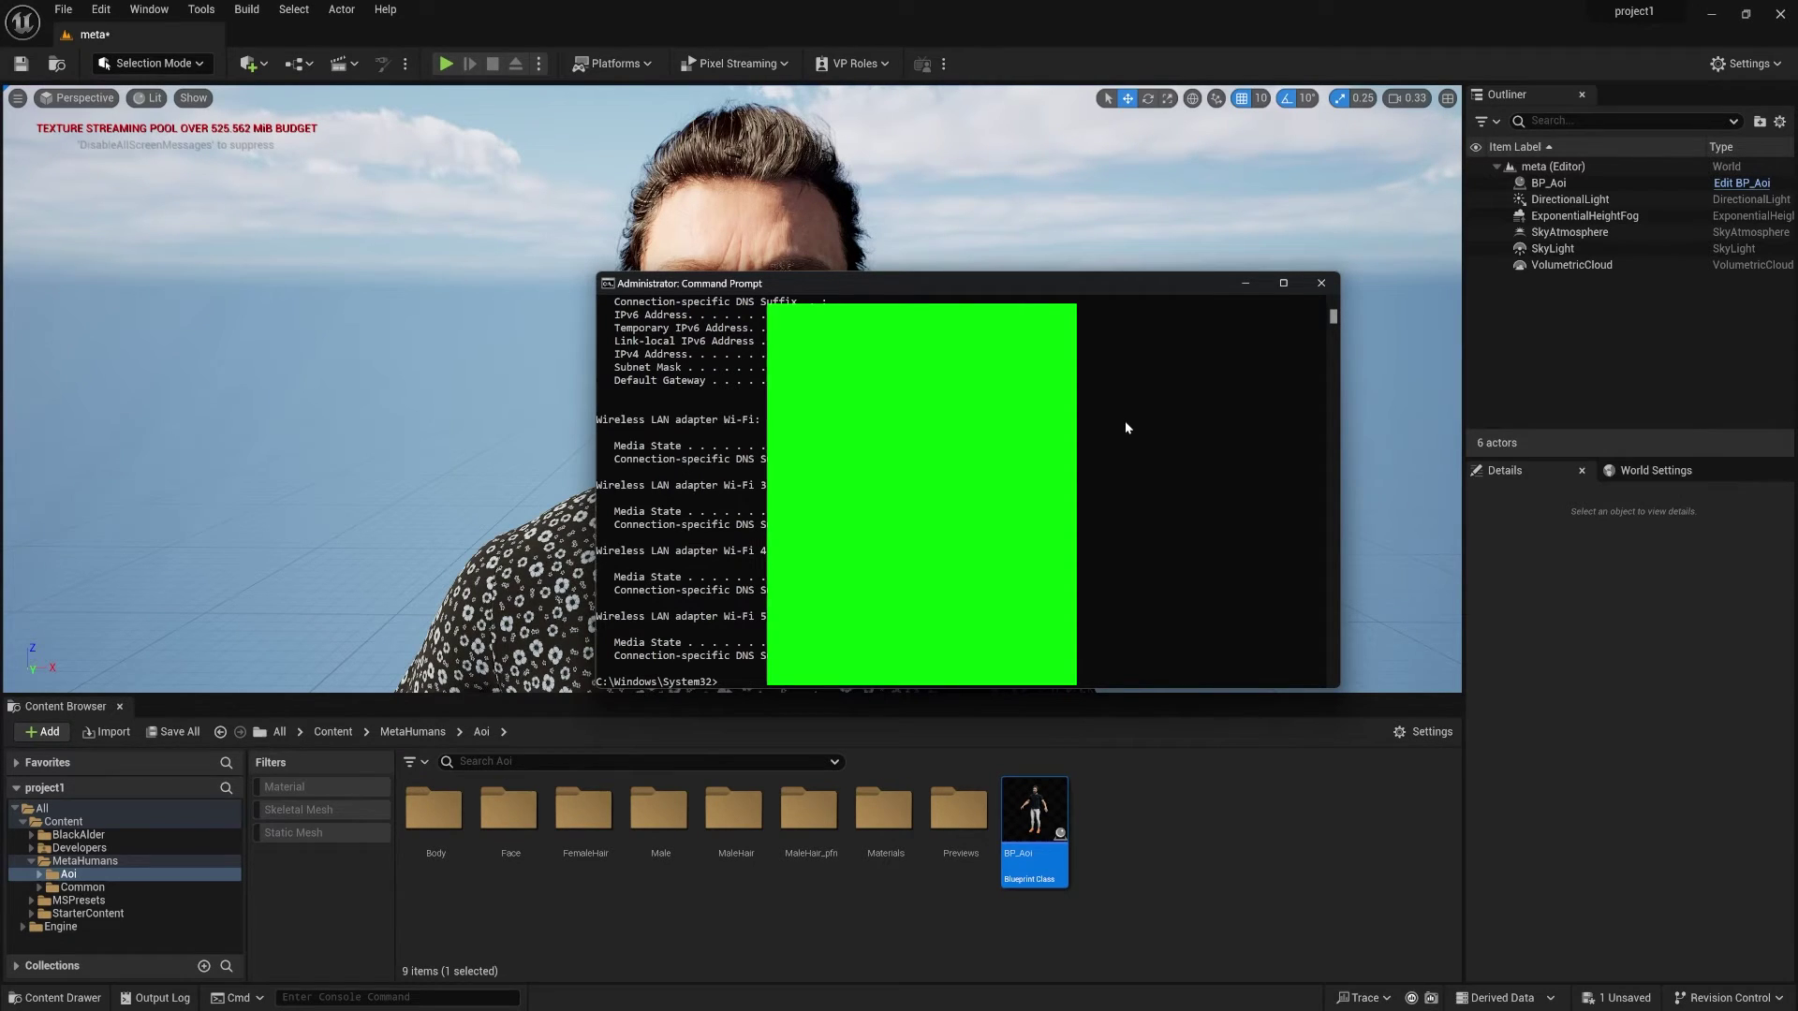
Close the Command Prompt window
click(1322, 283)
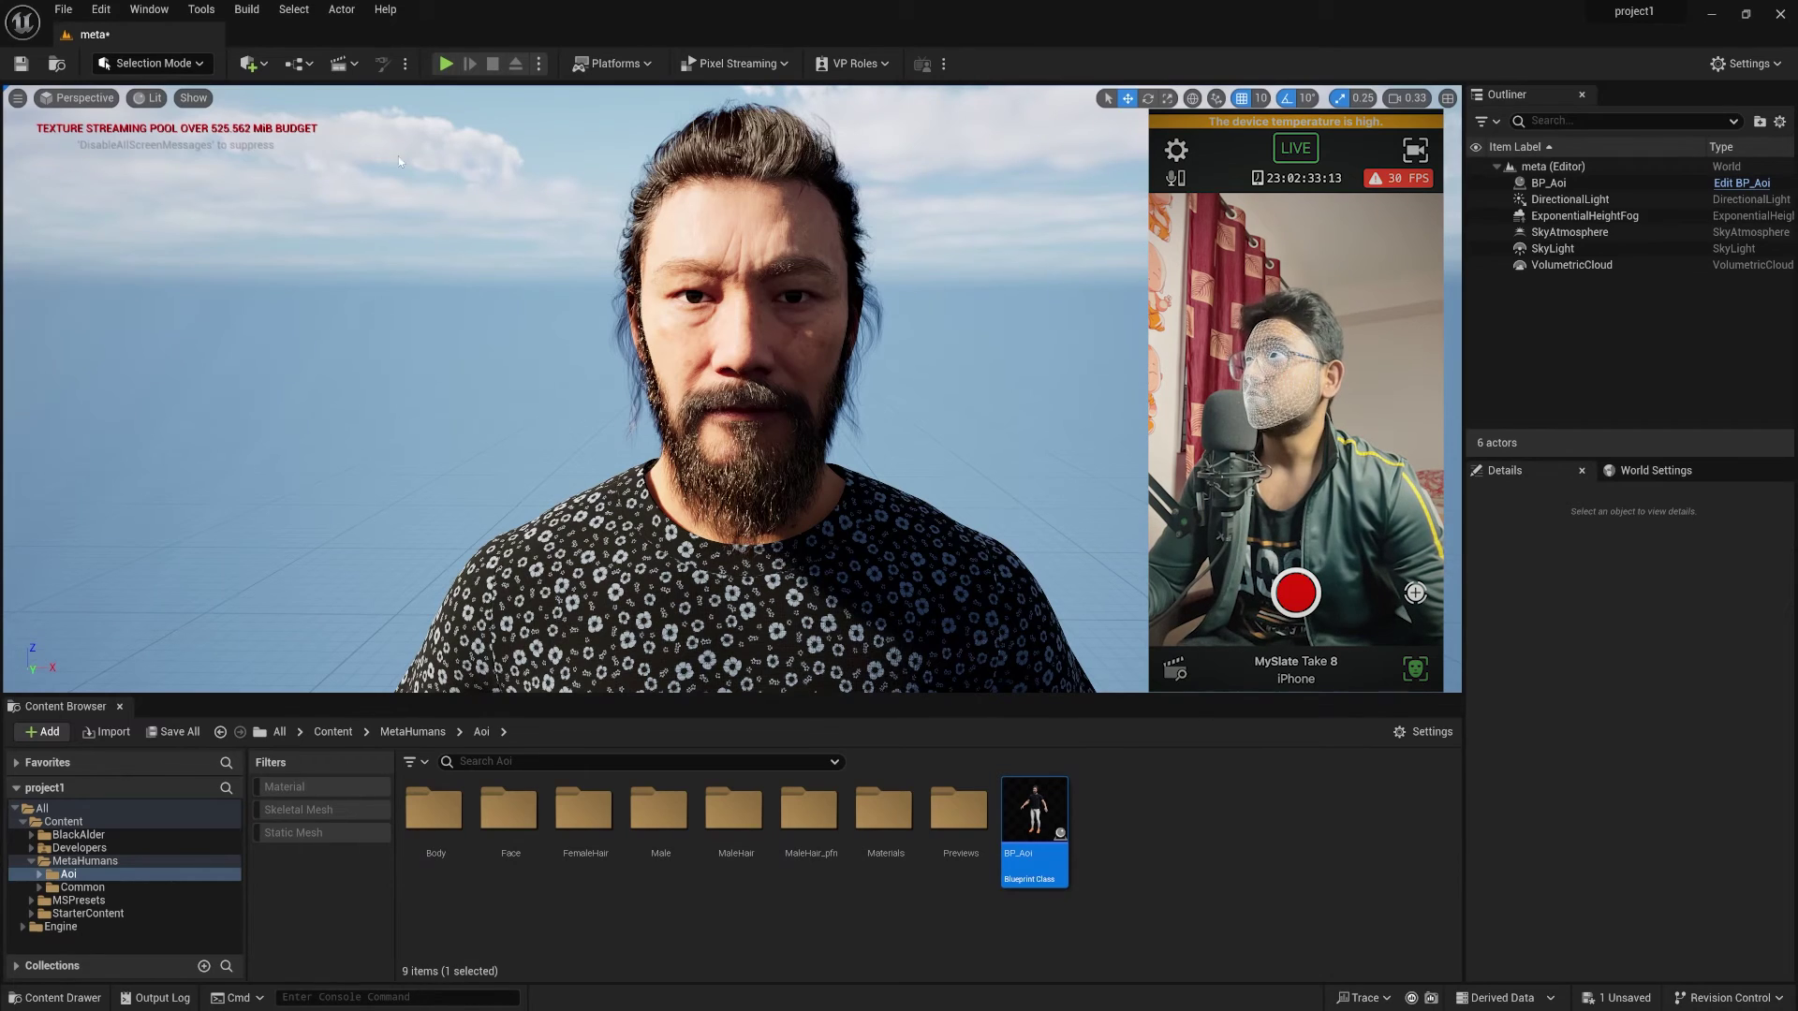
Confirm the Apple AR Face Tracking source in the Live Link panel, then select BP_Aoi
click(152, 11)
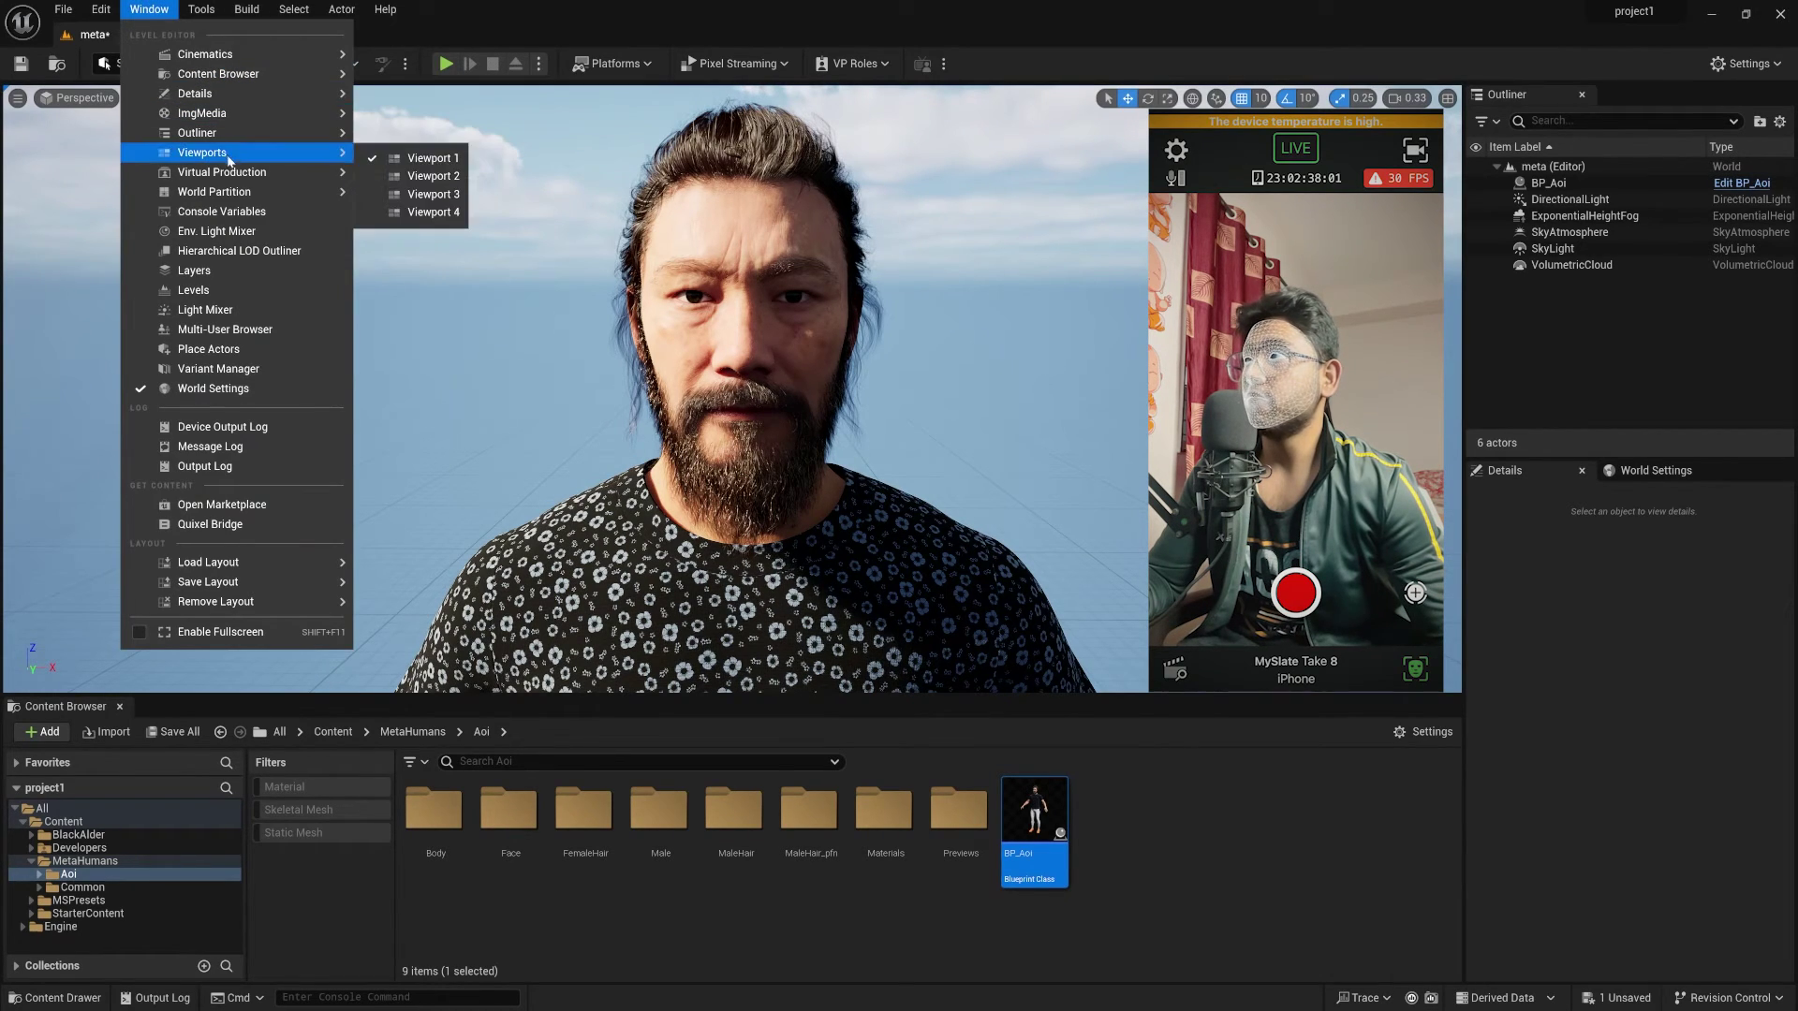
mouse_move(281, 172)
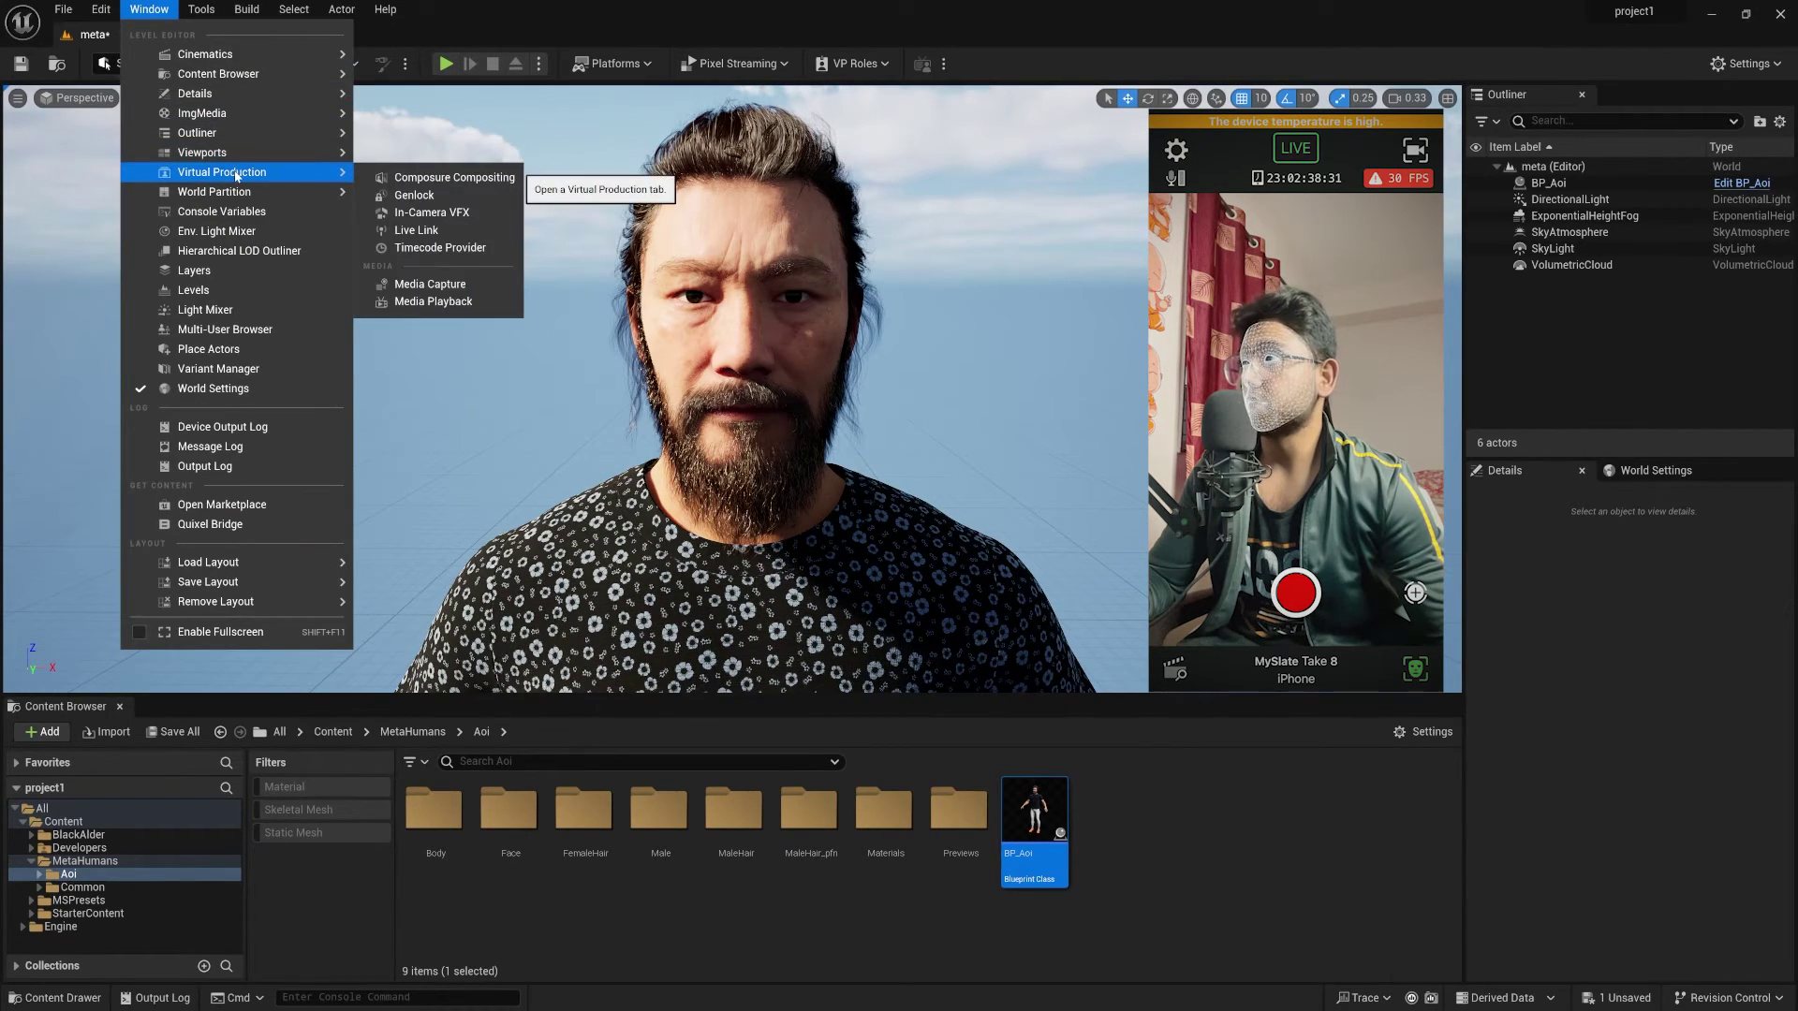
click(415, 230)
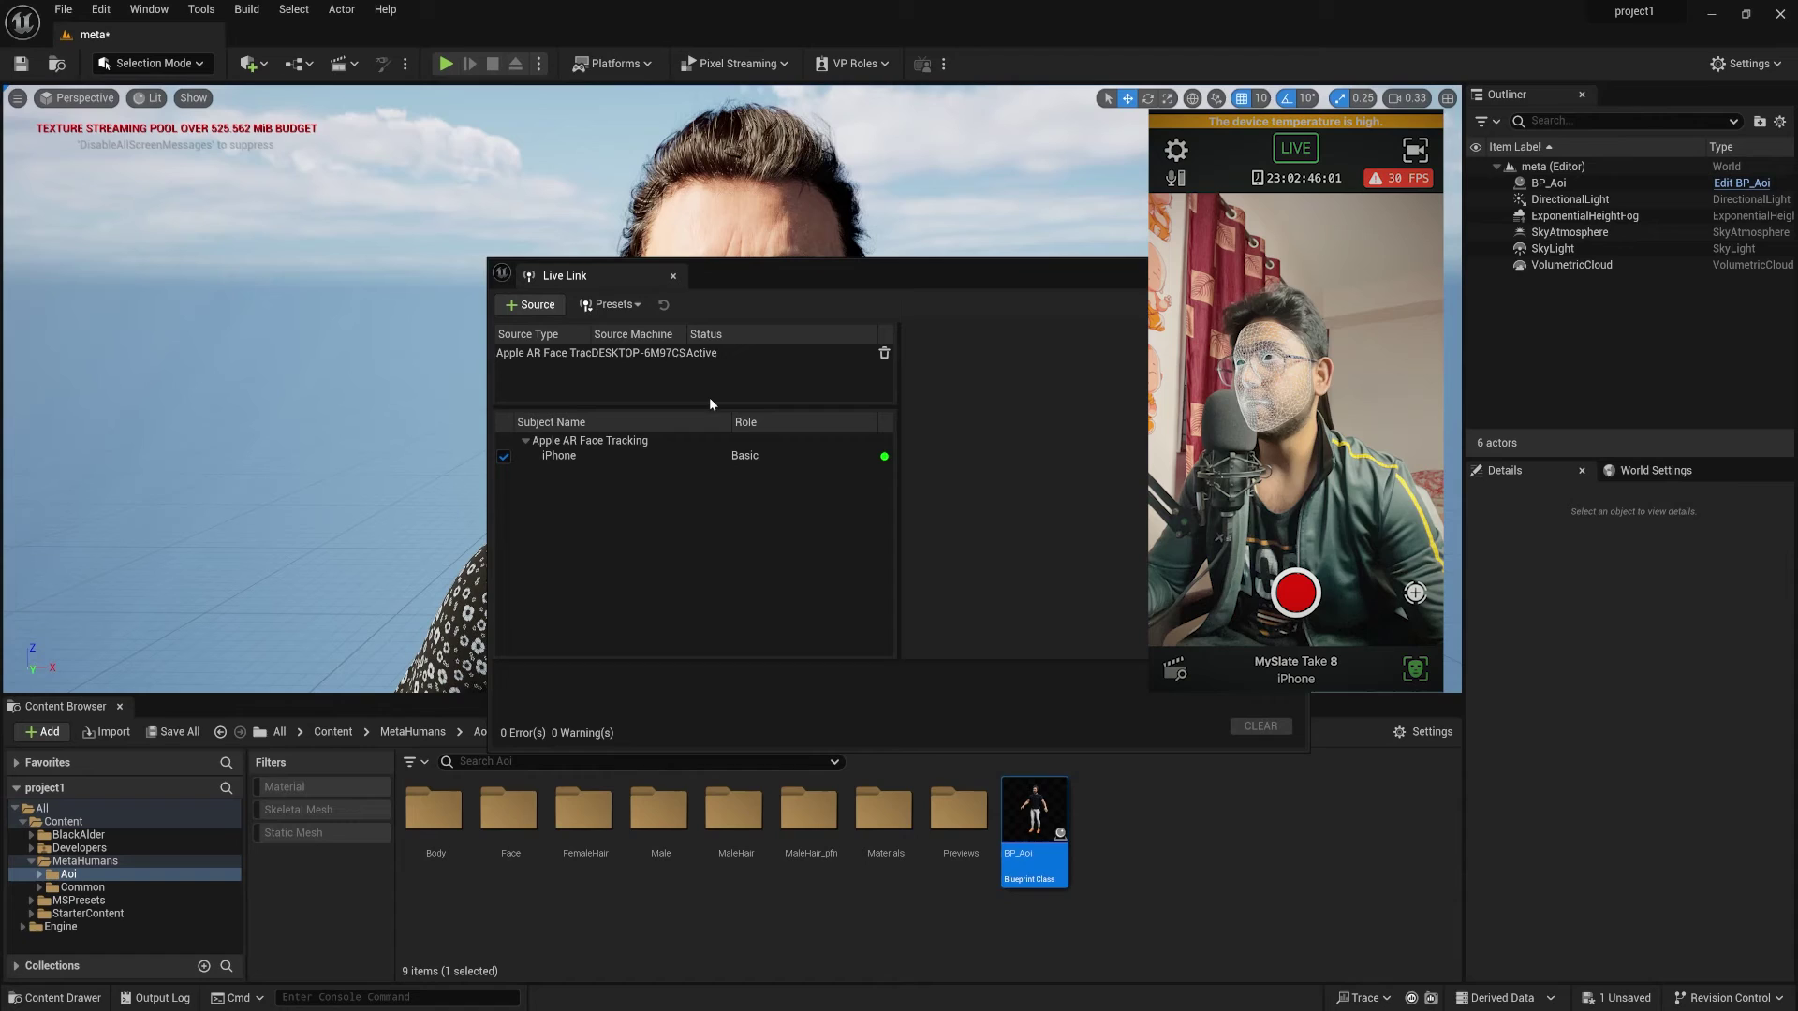
click(620, 356)
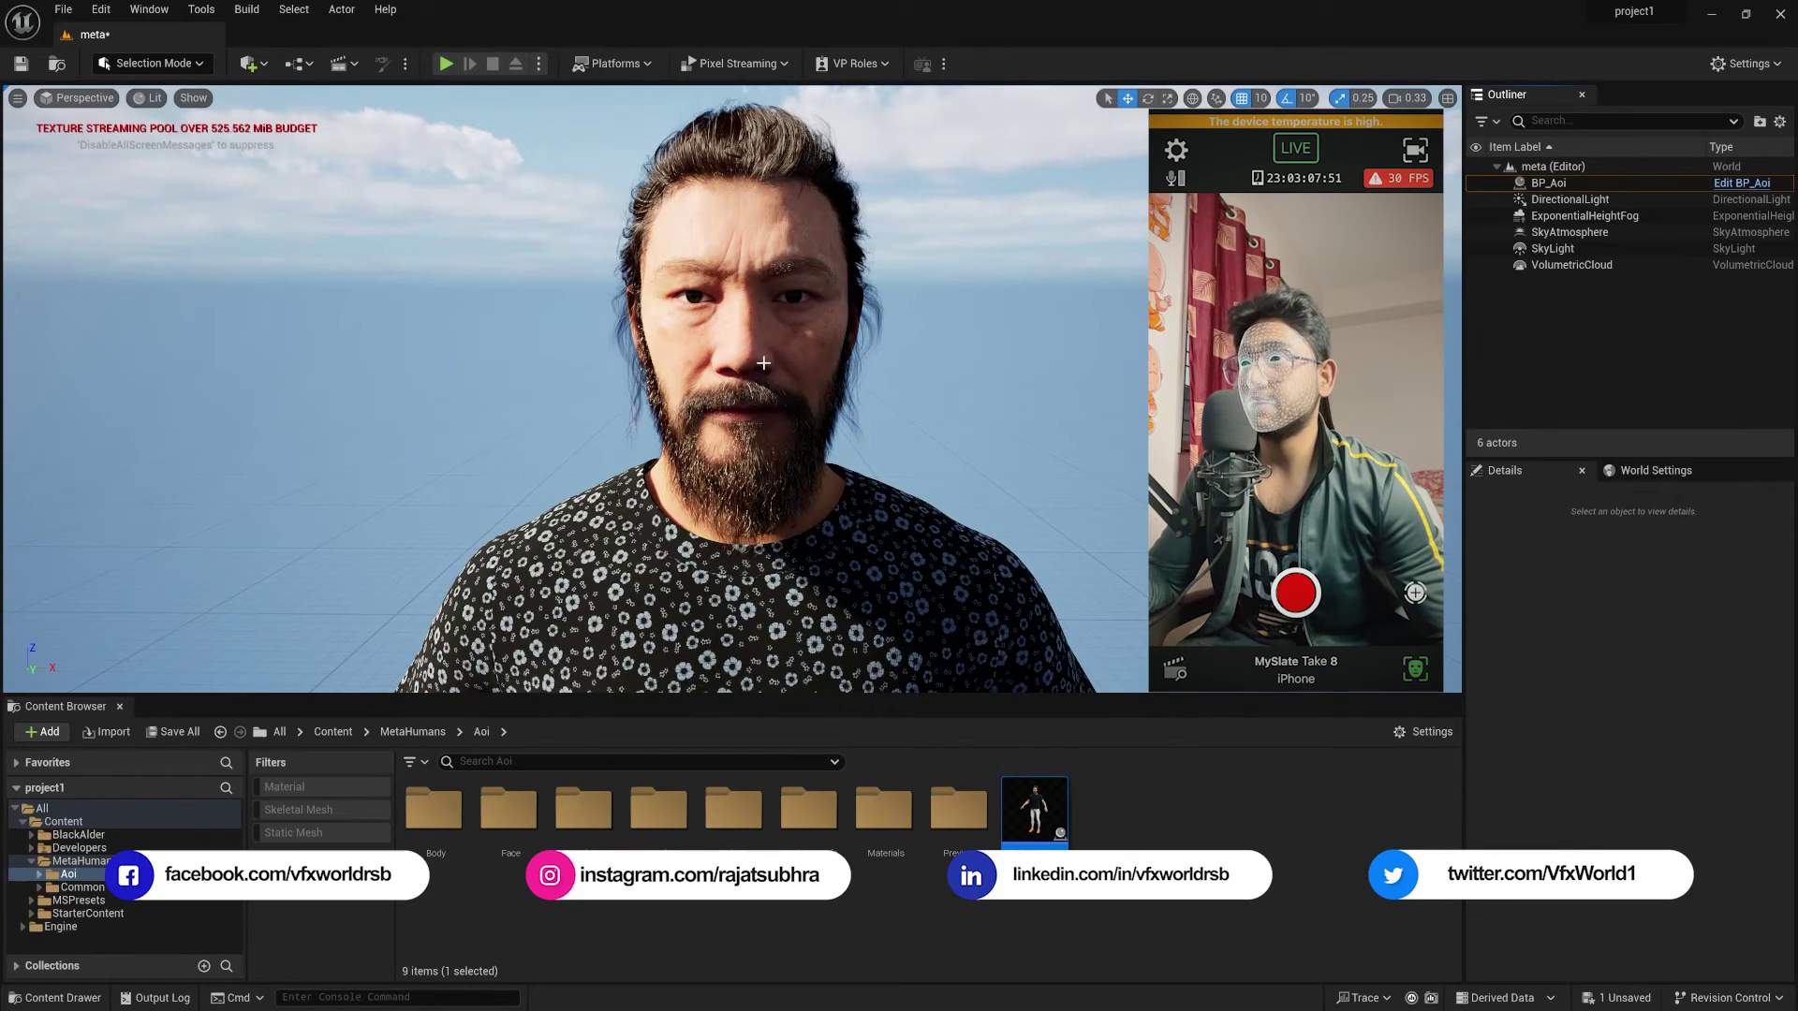
click(763, 363)
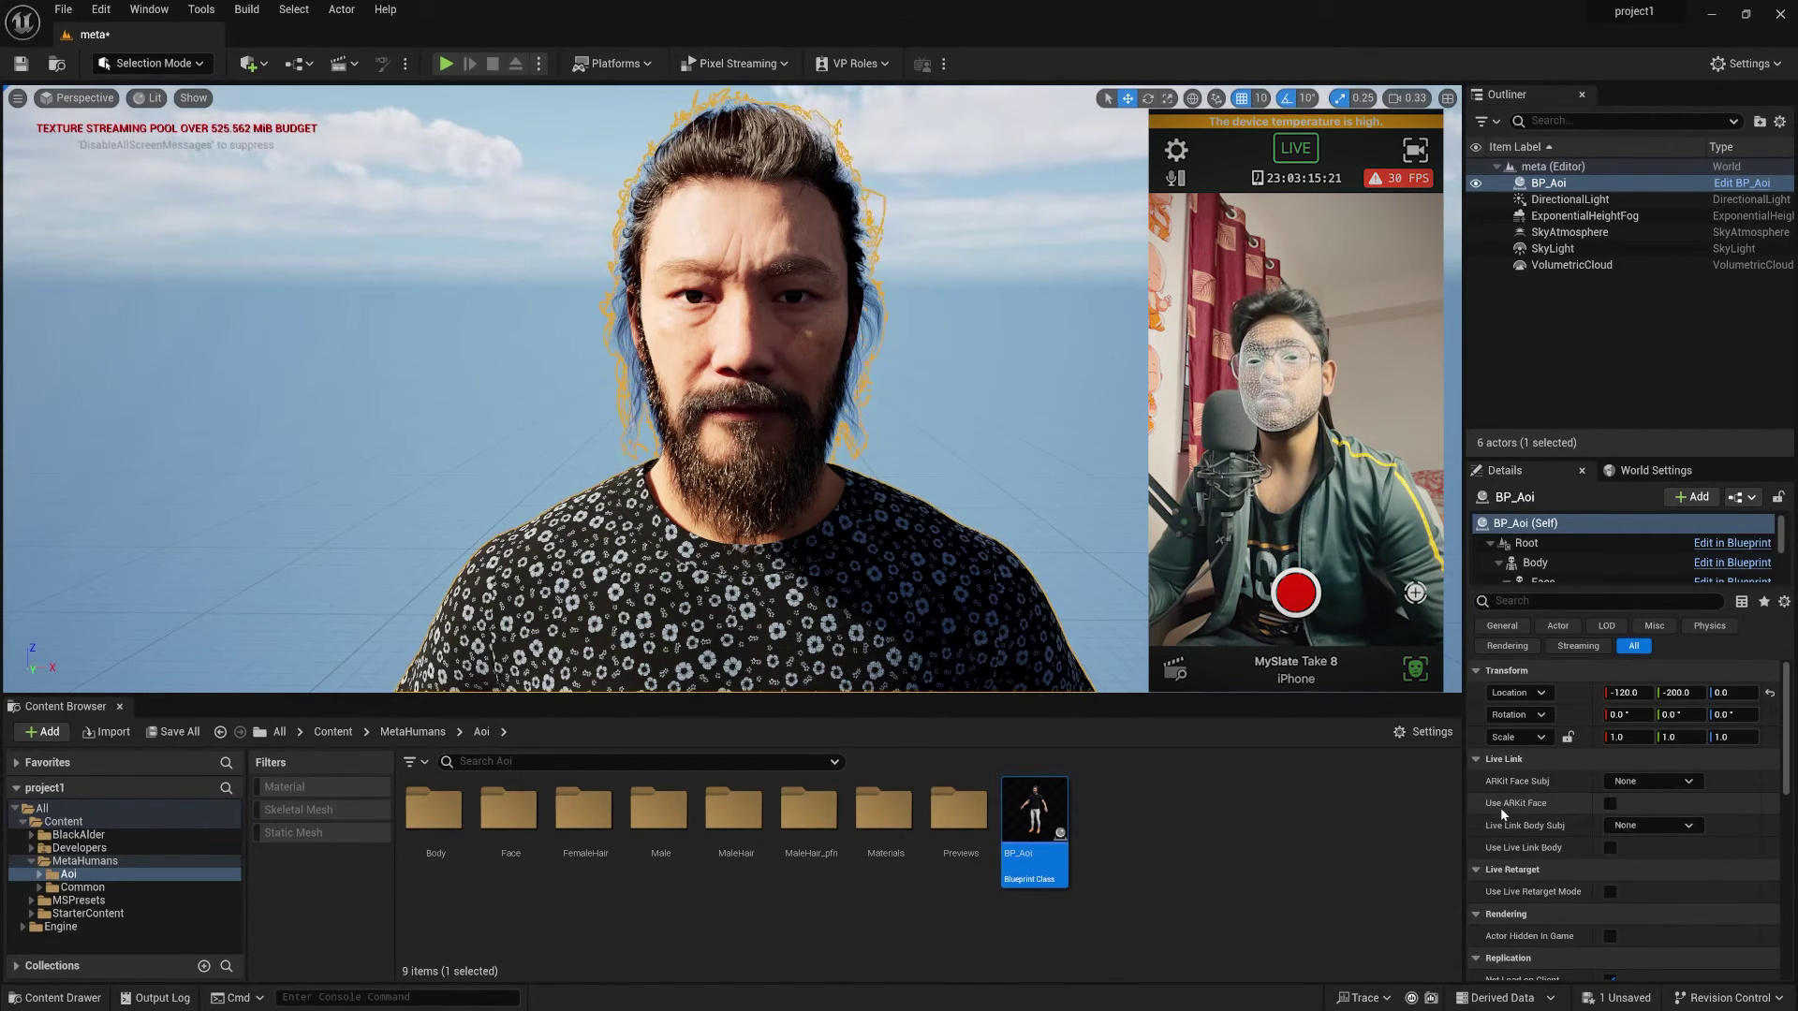
Enable Use ARKit Face on BP_Aoi and set its ARKit Face Subj to iPhone
click(1610, 804)
click(1686, 779)
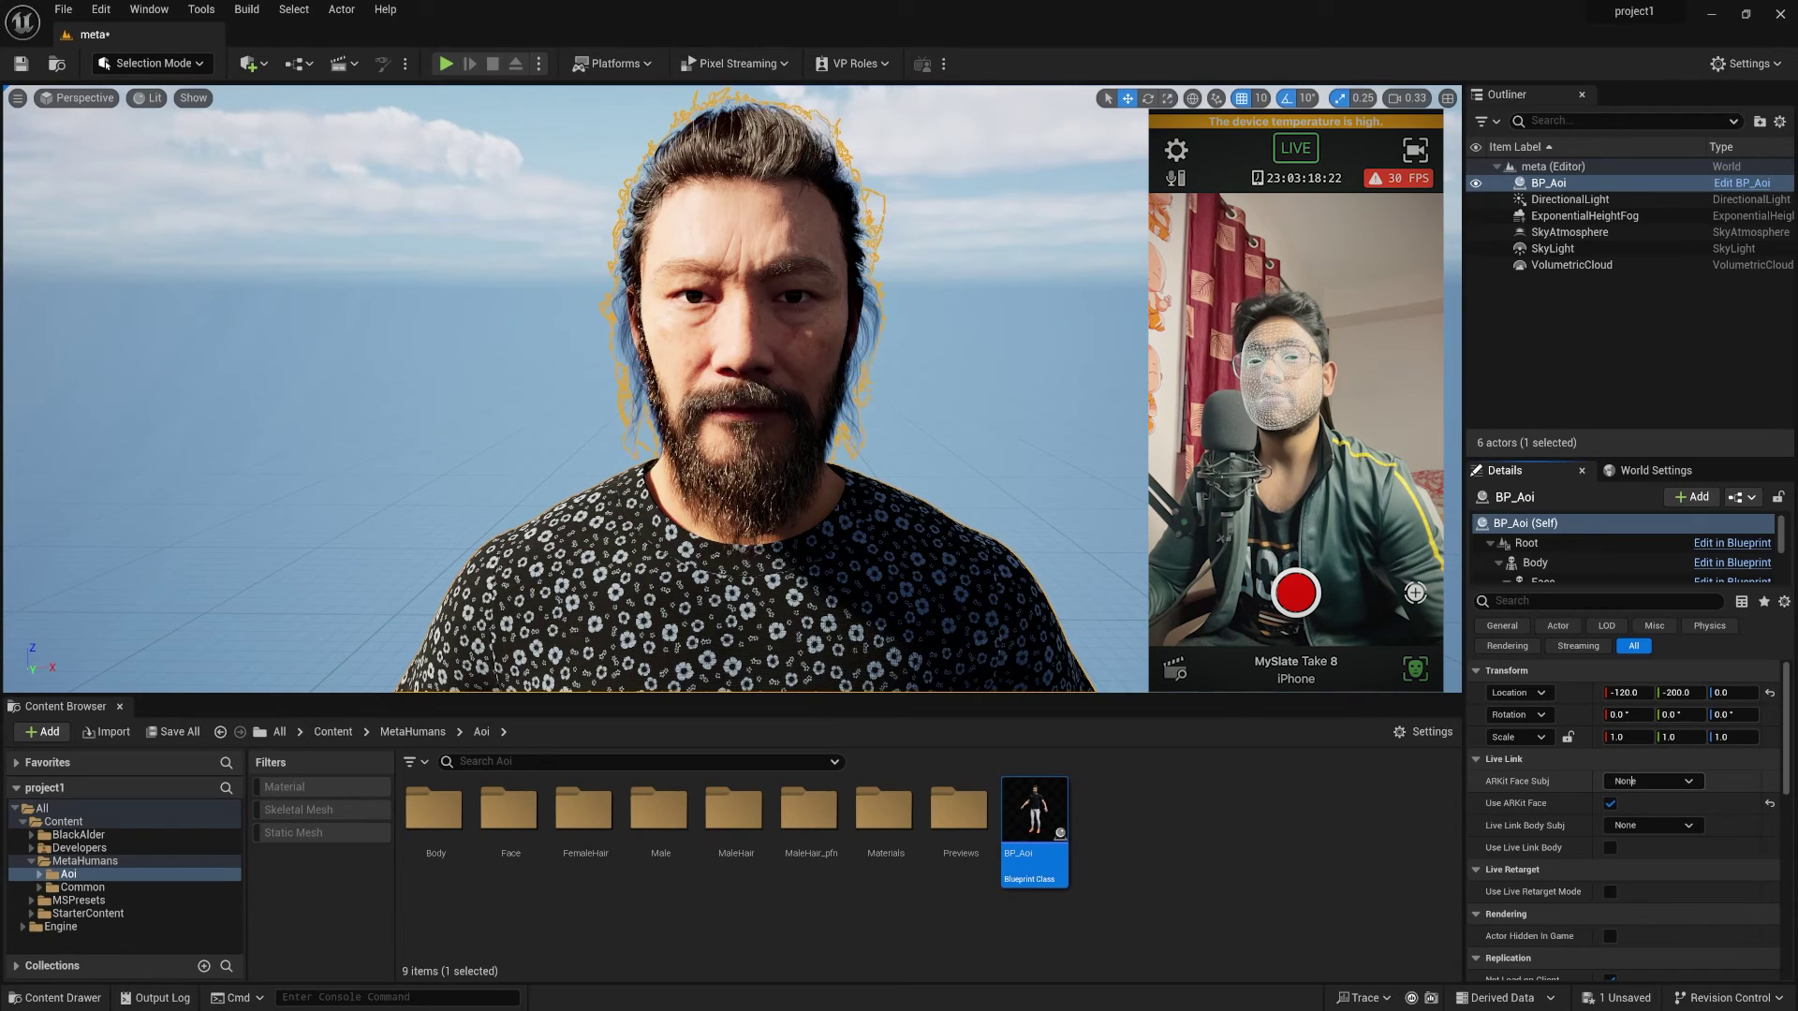
click(1688, 780)
click(1588, 578)
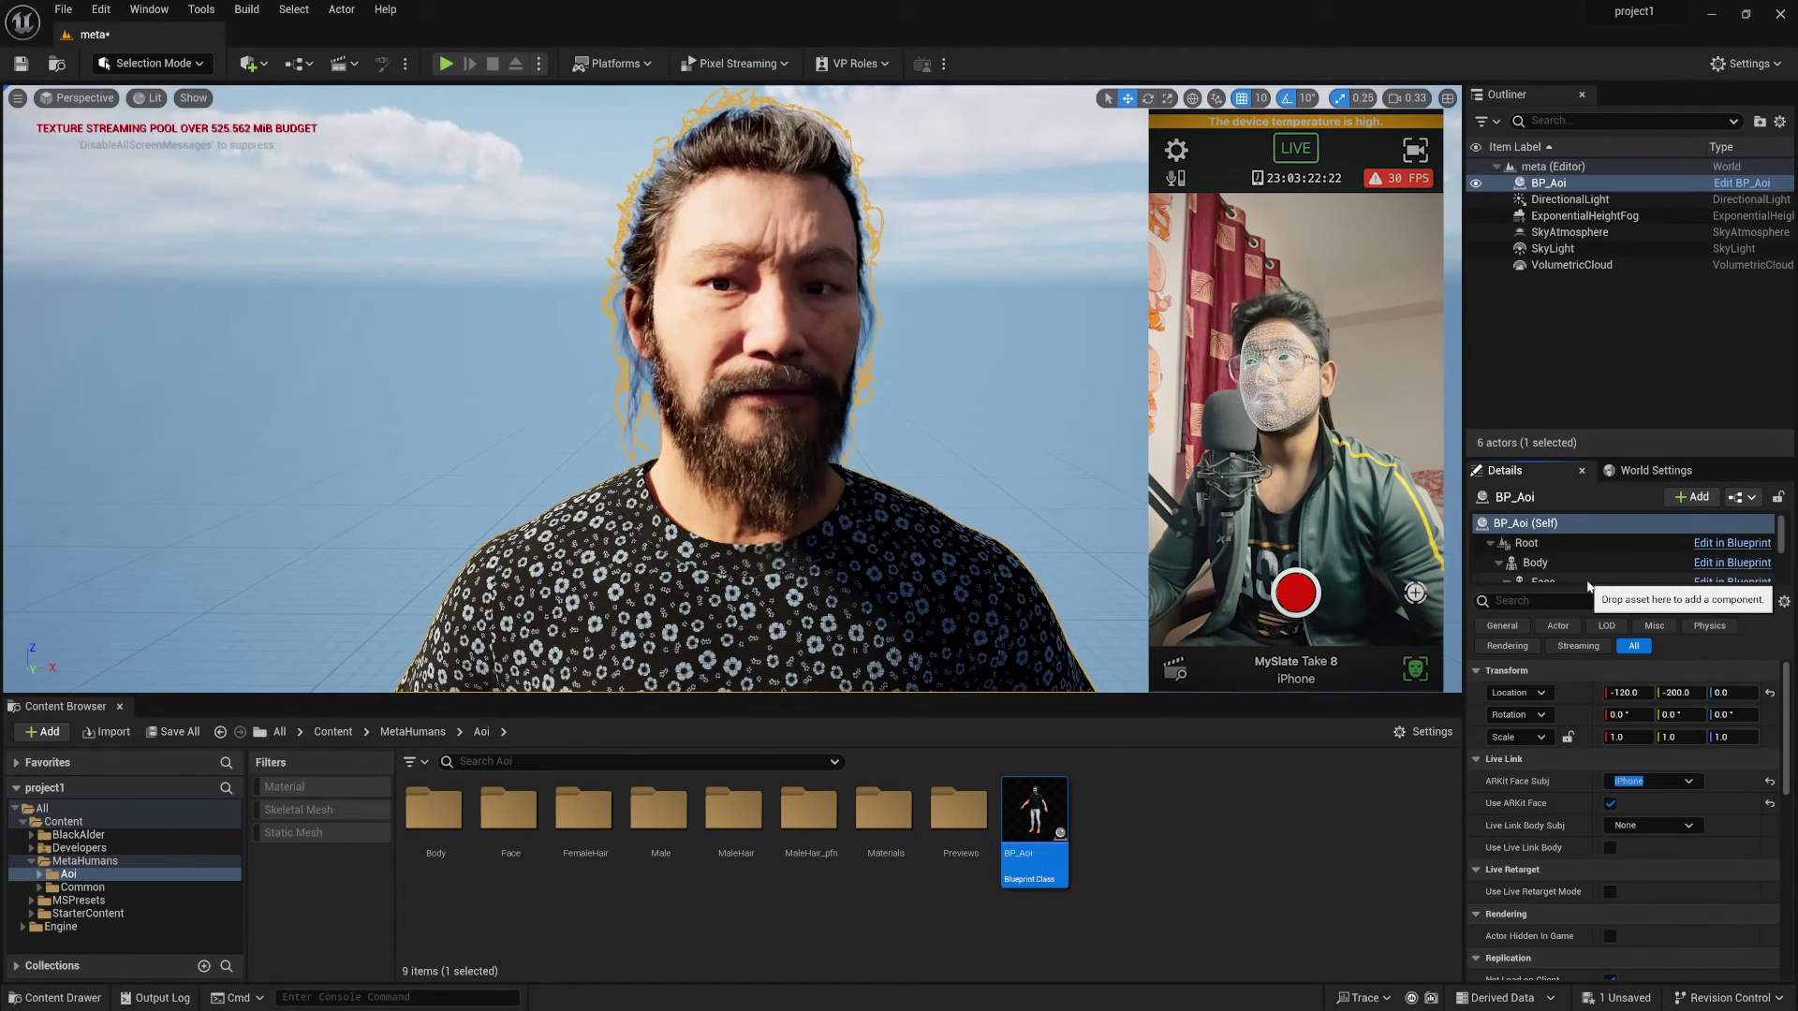